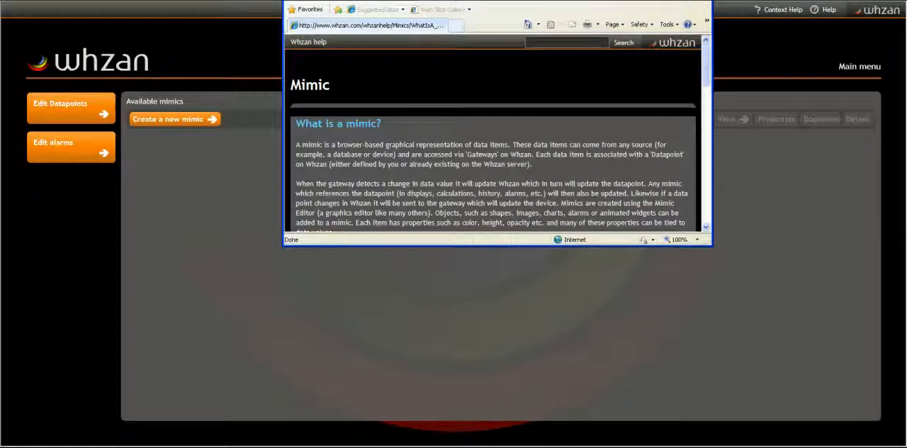
Consult the context help for creating a new mimic
click(701, 0)
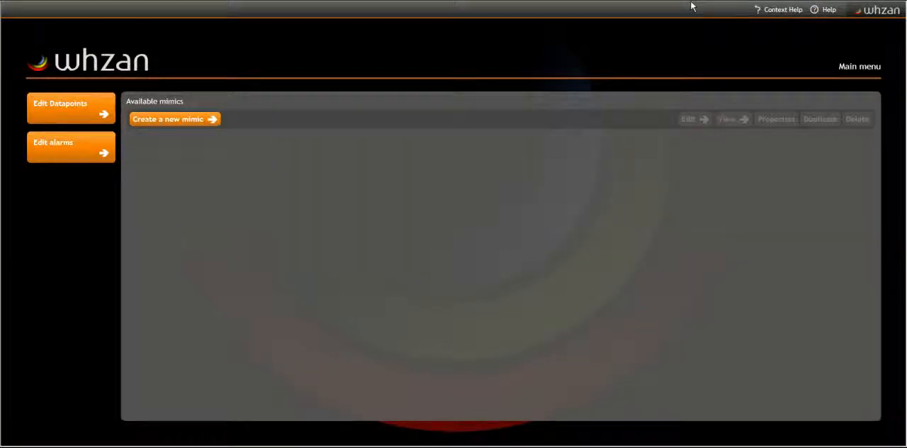
click(779, 9)
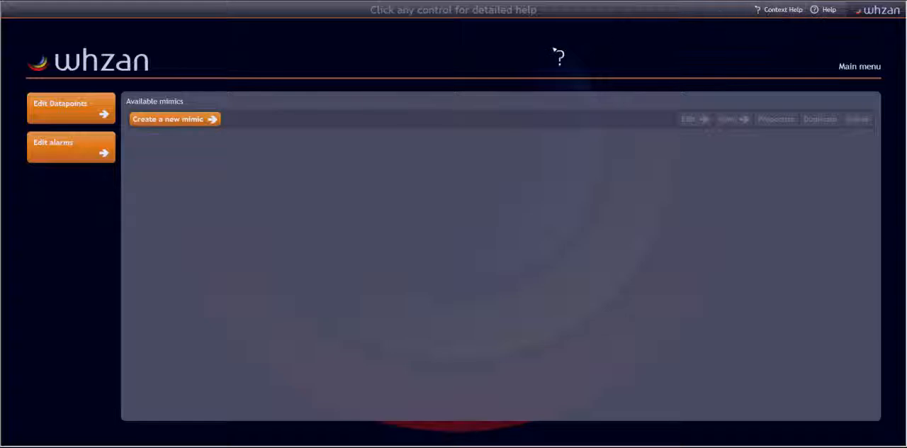
click(171, 122)
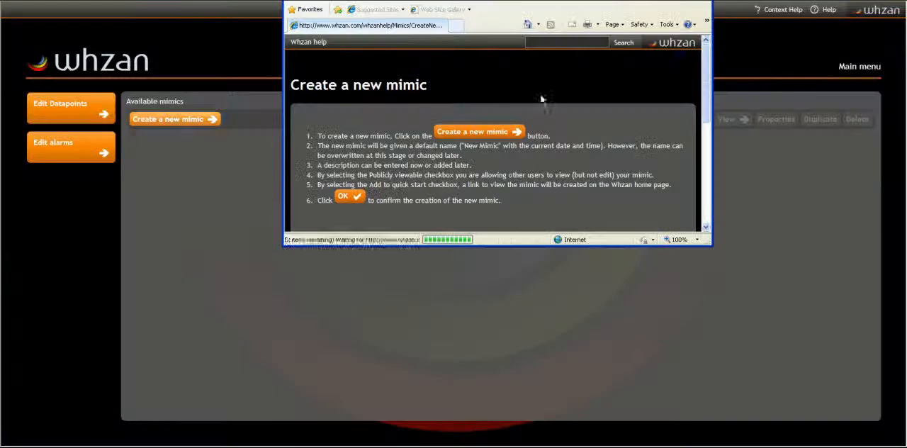
mouse_move(703, 58)
mouse_down()
mouse_move(706, 104)
mouse_move(712, 48)
mouse_up()
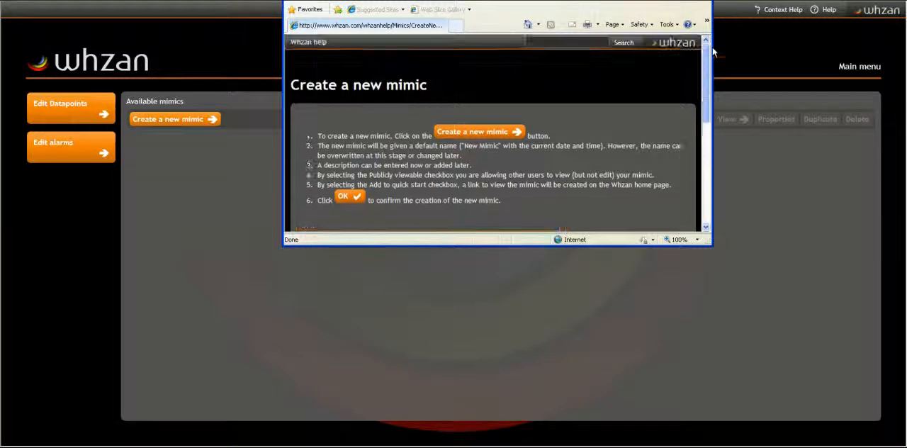
click(703, 1)
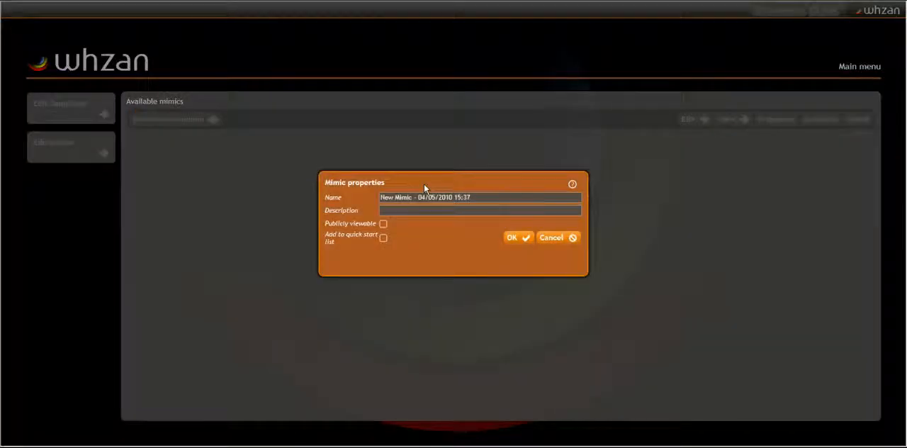
Consult the help page for the new mimic's properties
click(572, 185)
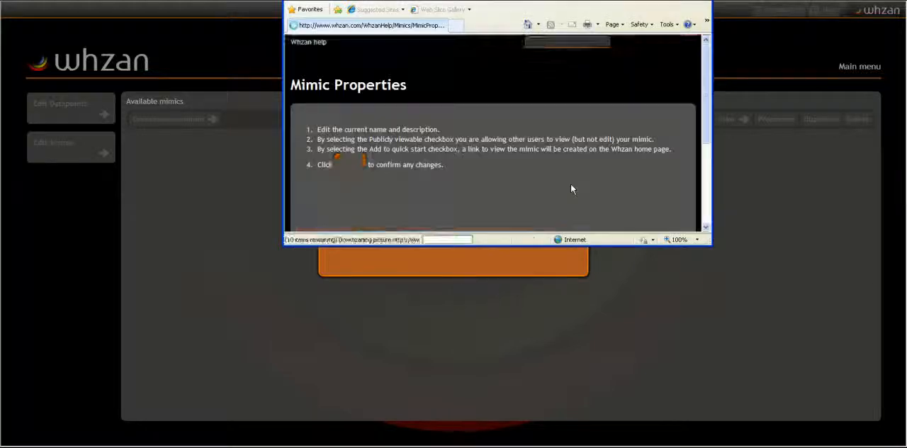
click(702, 1)
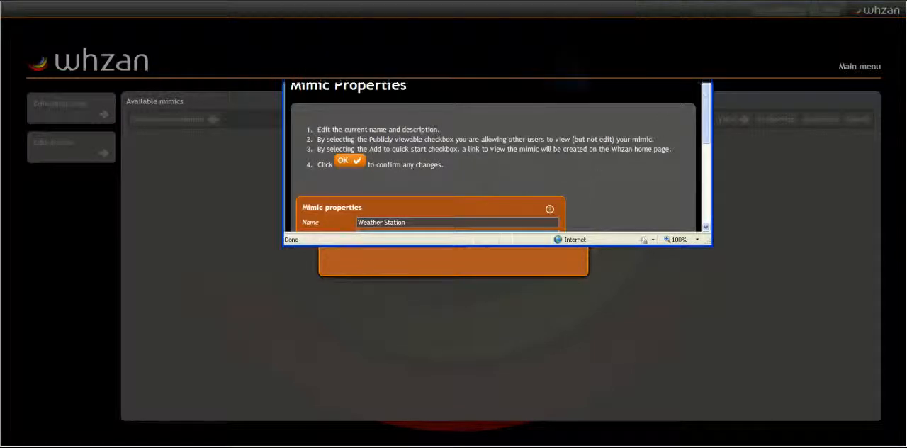
Name the mimic Home Office and enter the description "Control devices in home office"
drag(480, 198, 363, 197)
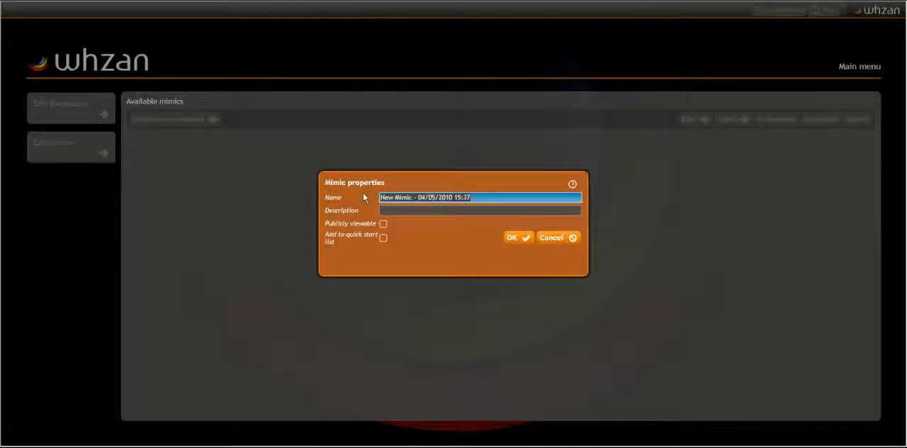
text(Home)
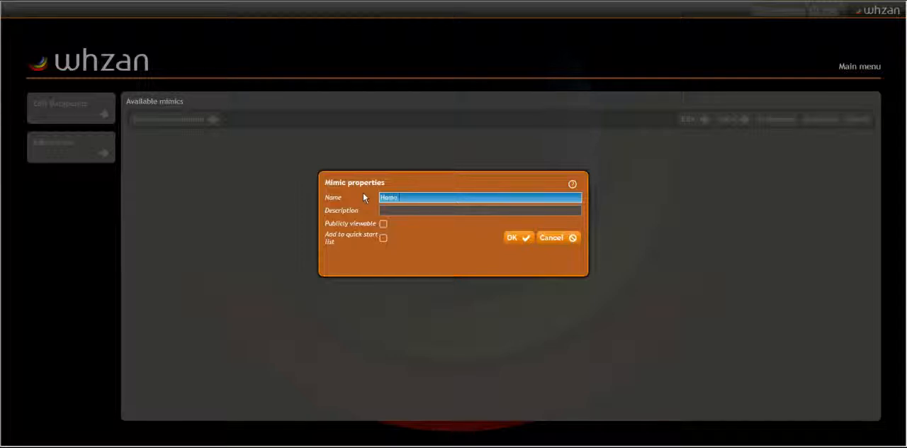
text( Office)
key(Tab)
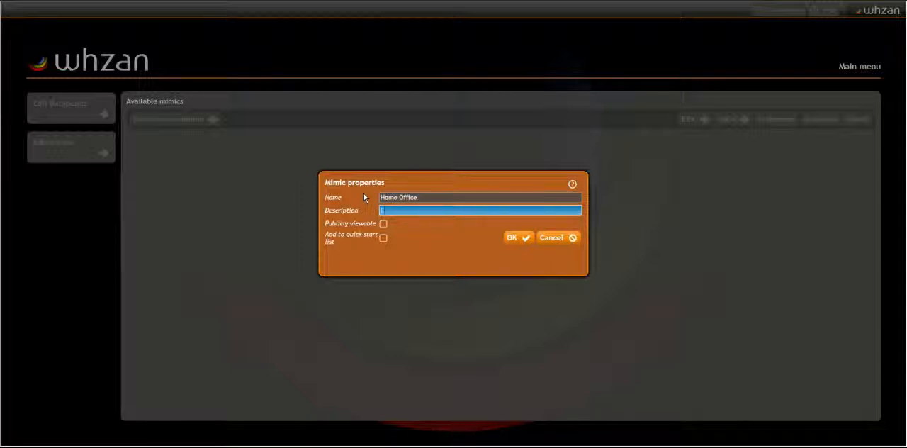
text(Control devices in home office)
Set the Publicly viewable option, add the mimic to the quick start list and create it
click(383, 224)
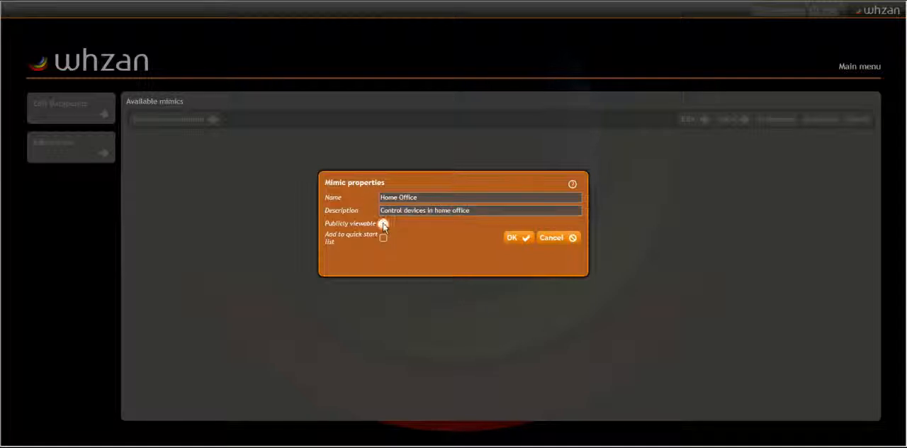
click(382, 224)
click(382, 238)
click(515, 238)
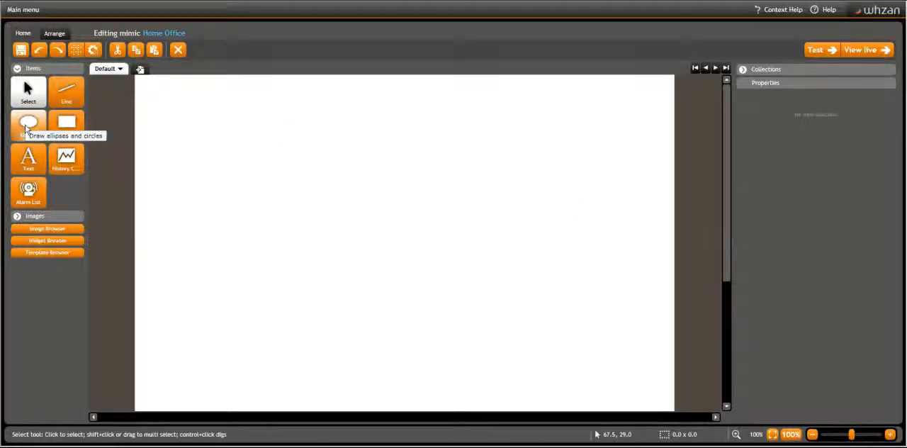
Draw an ellipse in the upper part of the mimic and a rectangle about 209 by 119 to its right
click(26, 128)
drag(180, 122, 294, 189)
click(66, 128)
drag(366, 124, 480, 190)
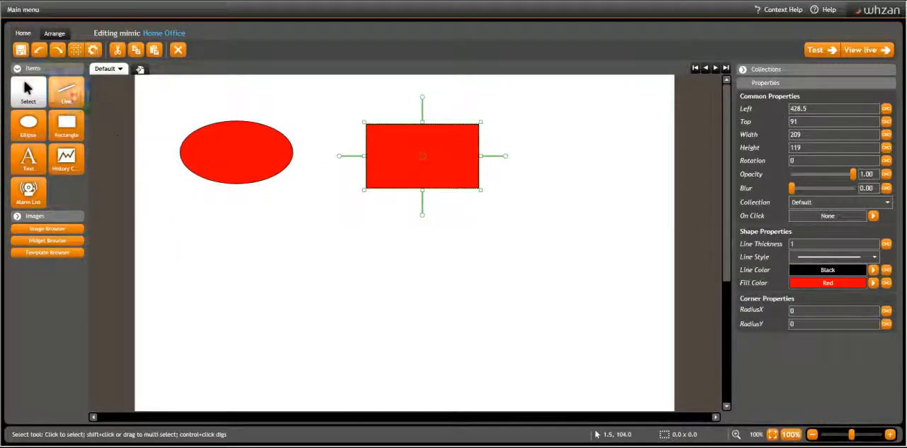
Draw a line about 139 wide connecting the ellipse's right edge to the rectangle's left edge
click(65, 93)
drag(293, 152, 366, 151)
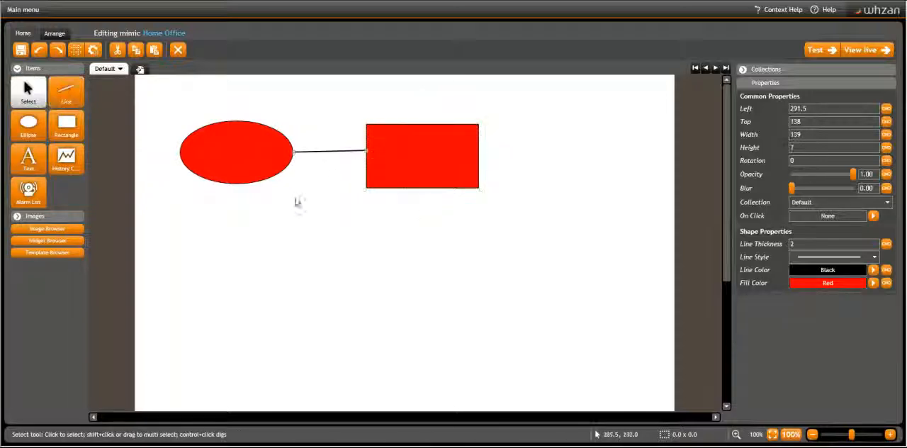
Add a text area about 190 by 46 above the ellipse reading "My house"
click(28, 158)
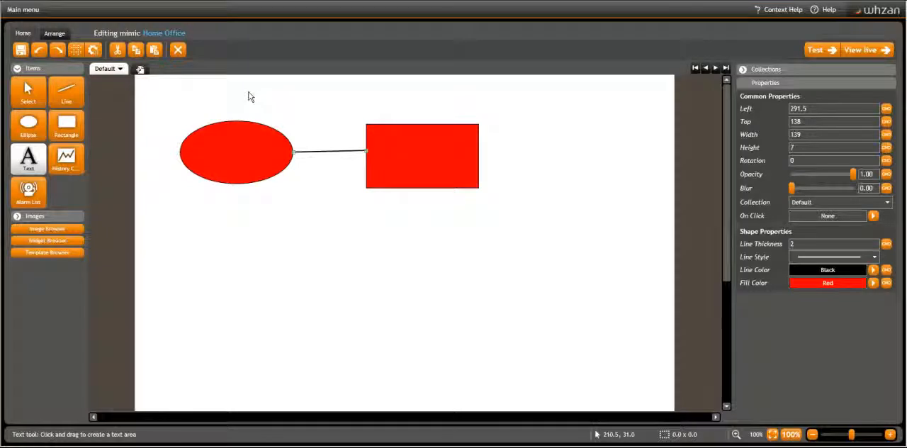
drag(194, 95, 277, 118)
text(W)
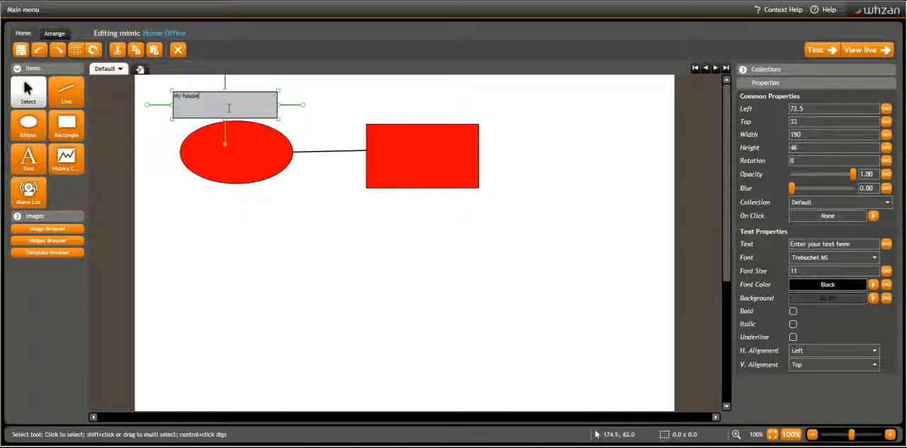
Create an image category named My Category in the image browser
click(32, 230)
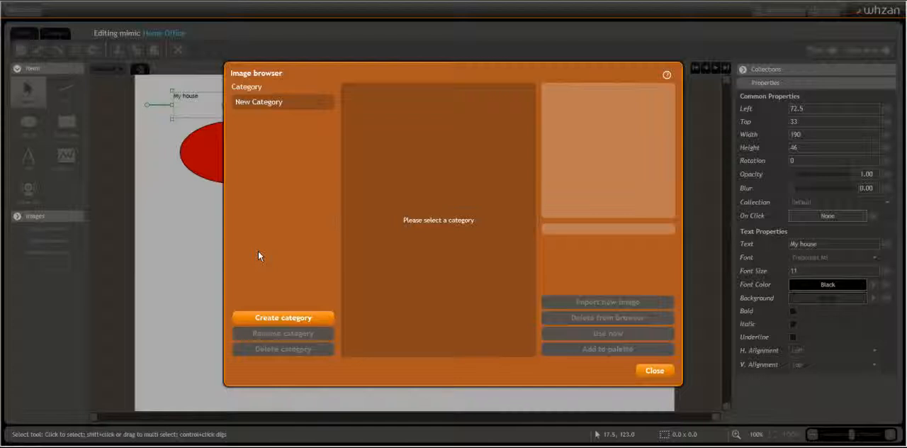
click(288, 316)
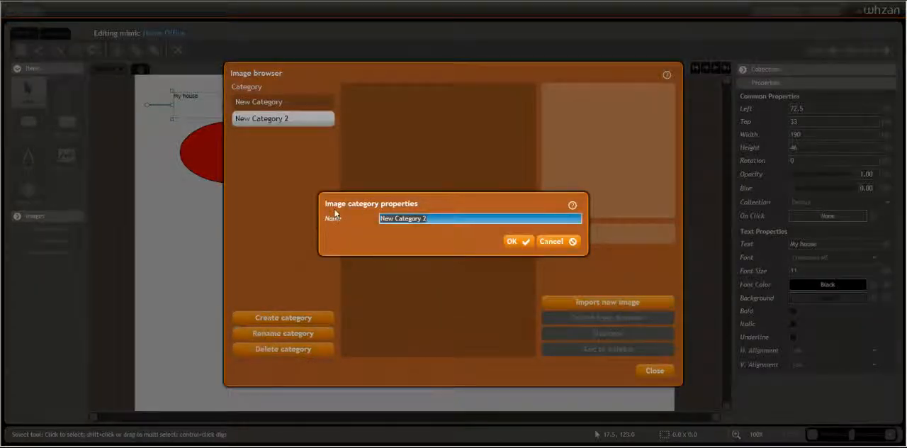
text(My Ca)
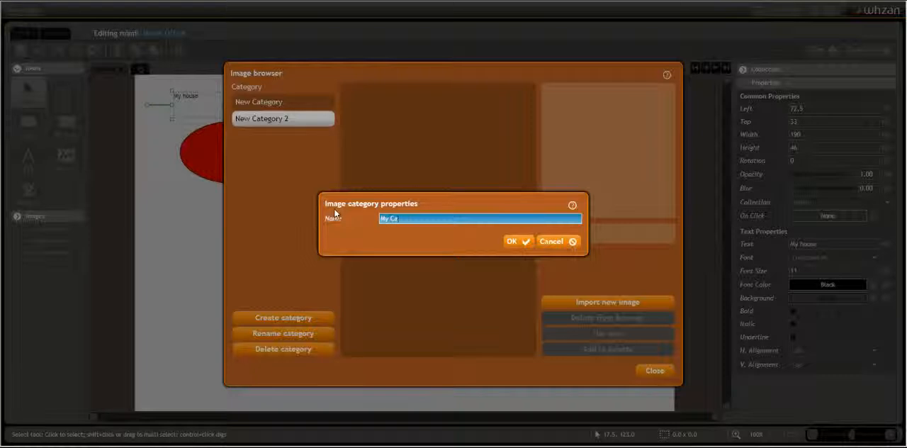
text(tegory)
click(512, 243)
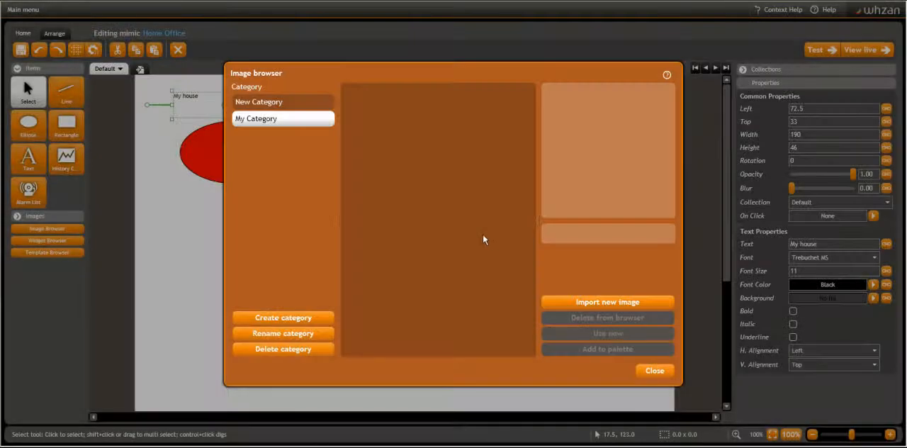
click(605, 302)
text(Cloud)
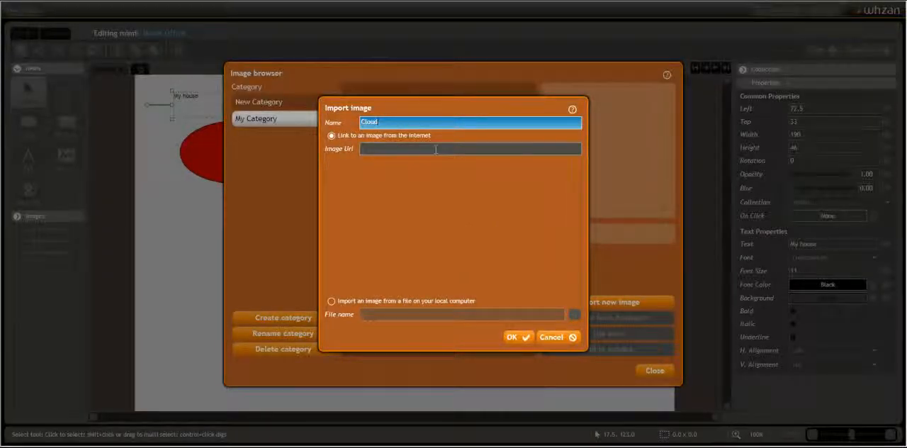
click(437, 149)
text(http://www.digital-cameras-help.com/clouds/cloud-5.jpg)
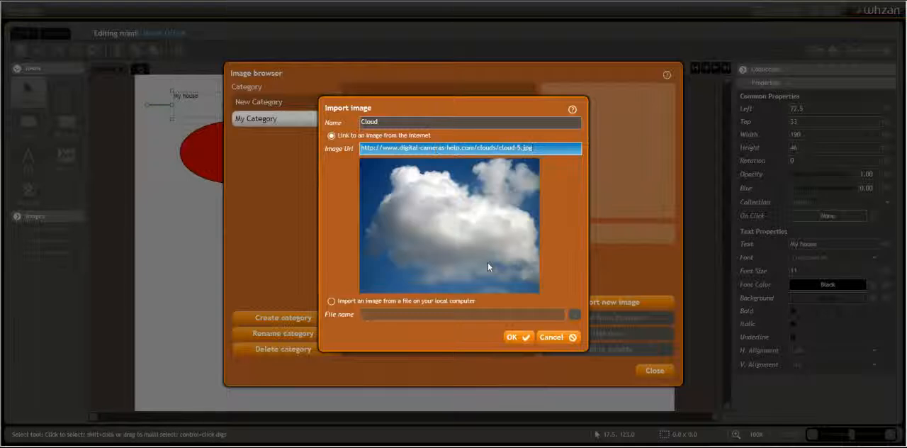
click(515, 339)
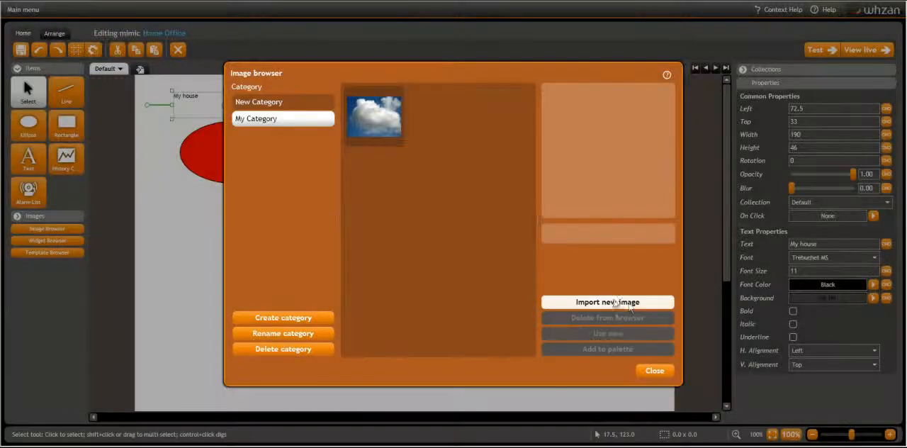
Import the local file small house.png into My Category as an image named House
click(610, 302)
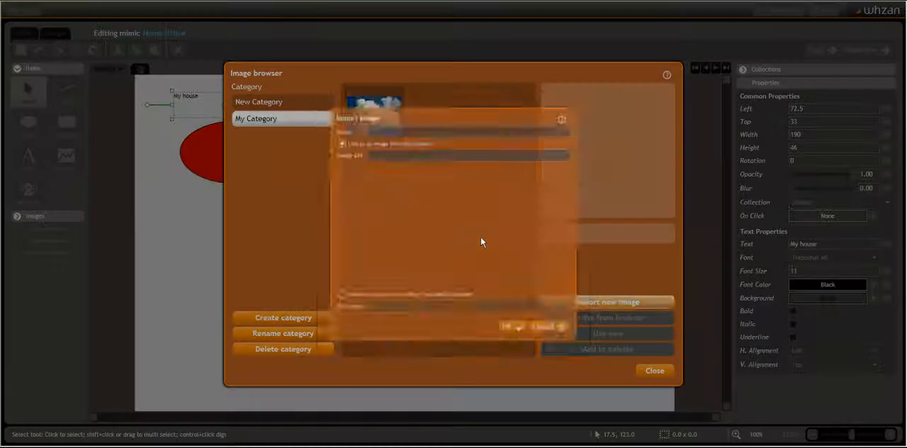
click(412, 122)
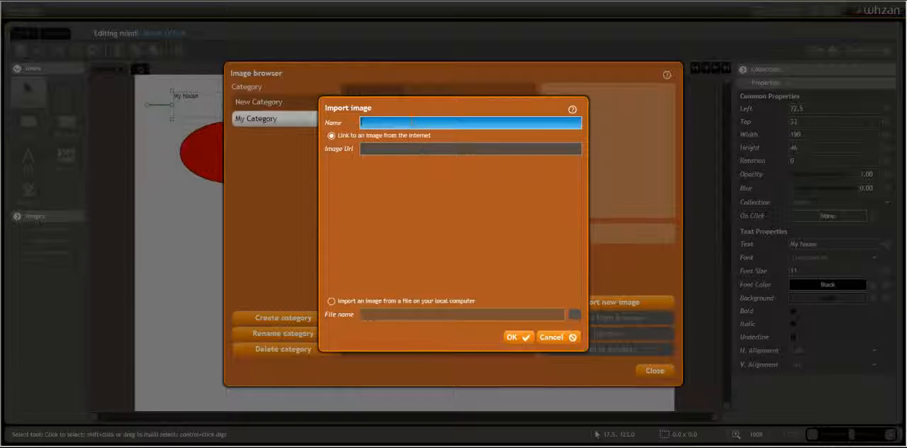
text(House)
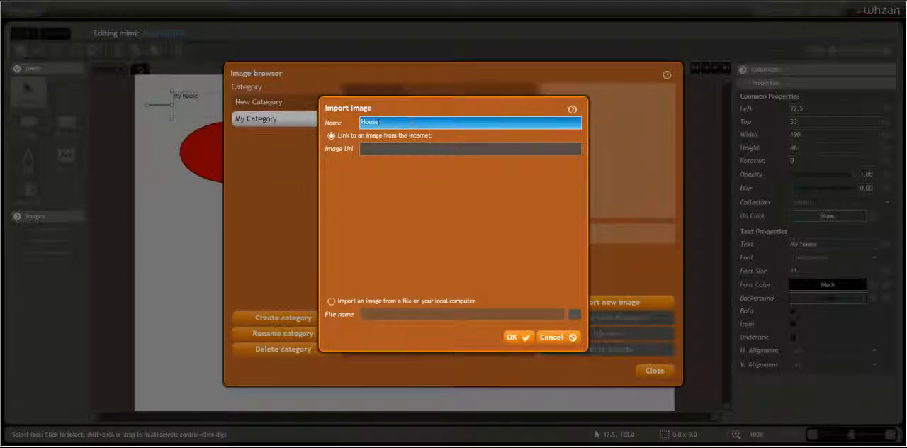
click(332, 301)
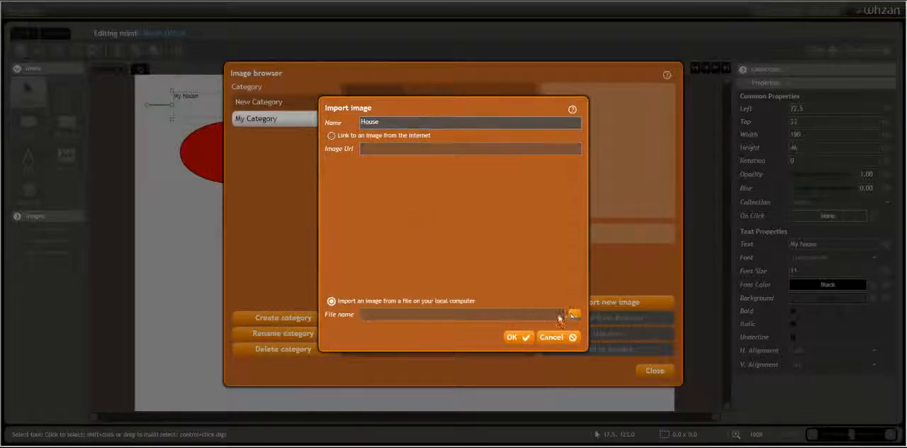
click(573, 315)
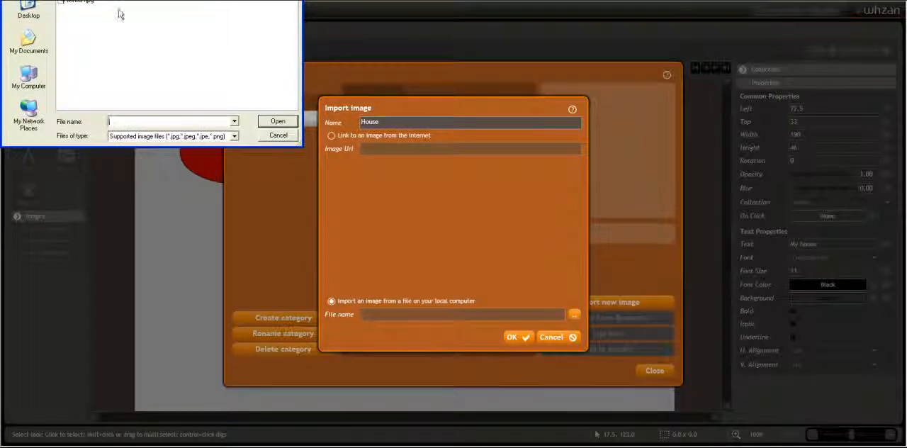
click(92, 0)
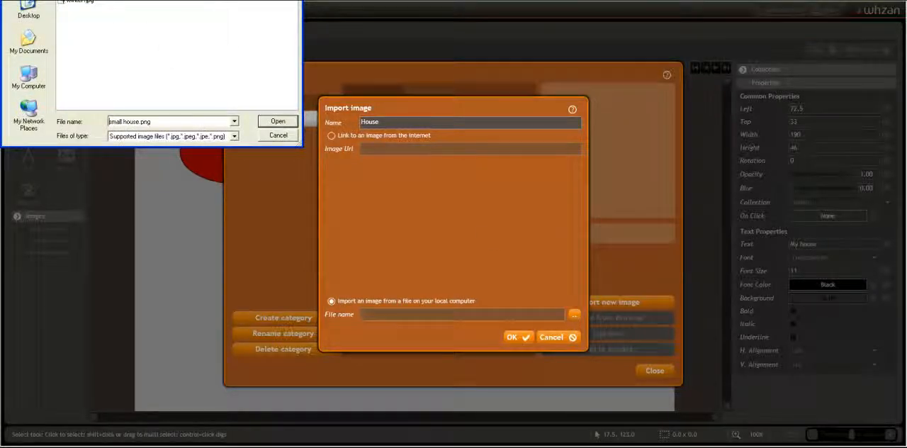
click(278, 121)
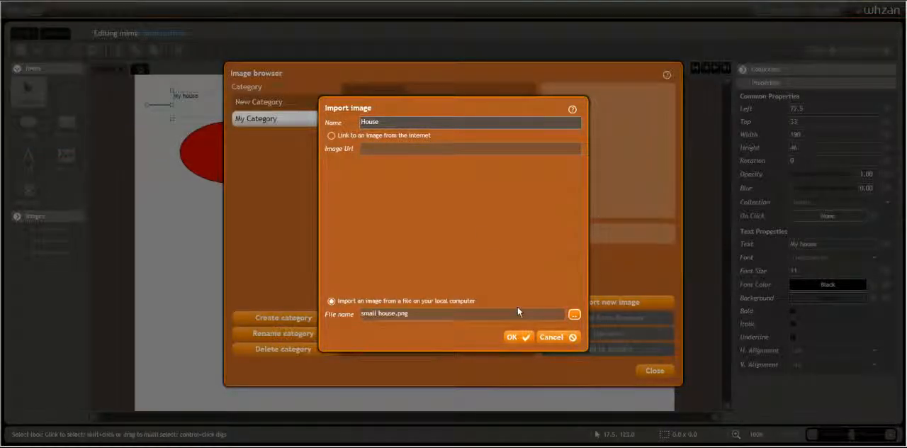
click(518, 337)
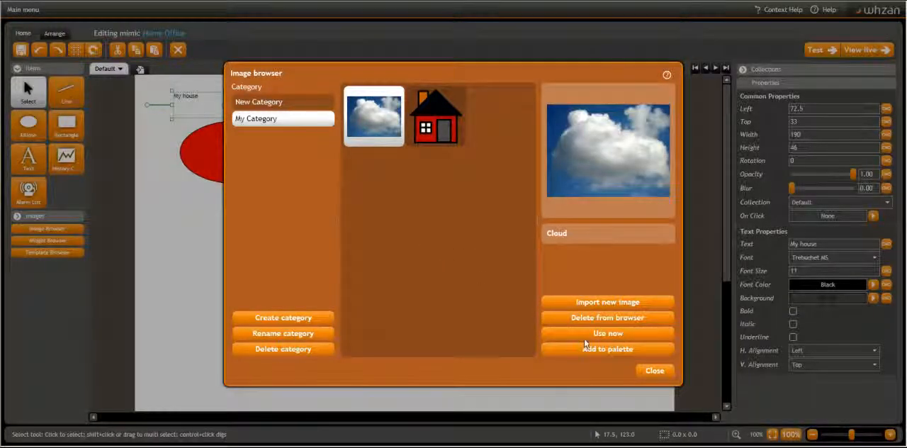
Add the Cloud image to the palette and place the House image, about 169 by 215, to the right of the rectangle
click(572, 347)
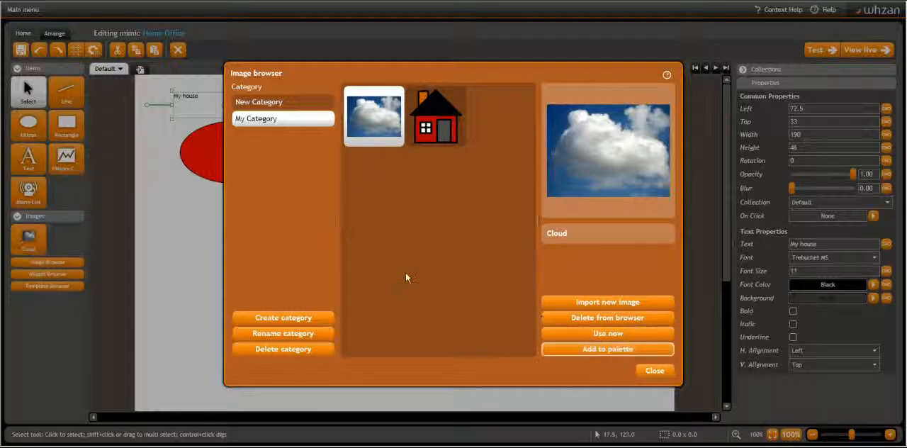
click(427, 126)
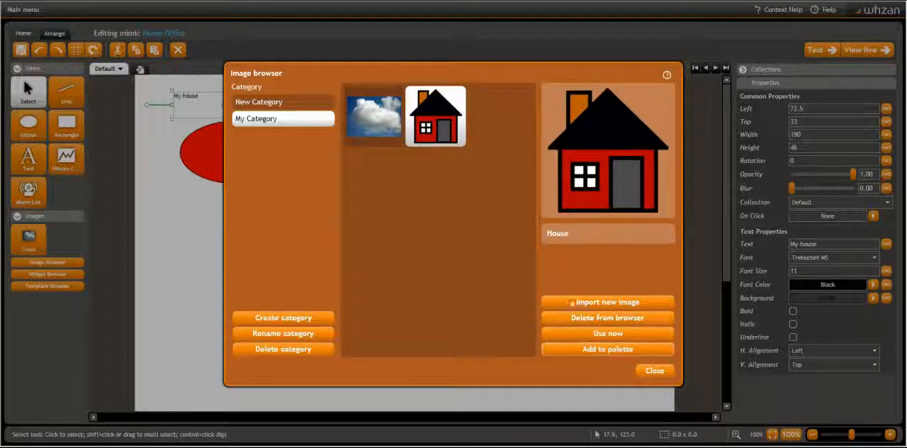
click(607, 333)
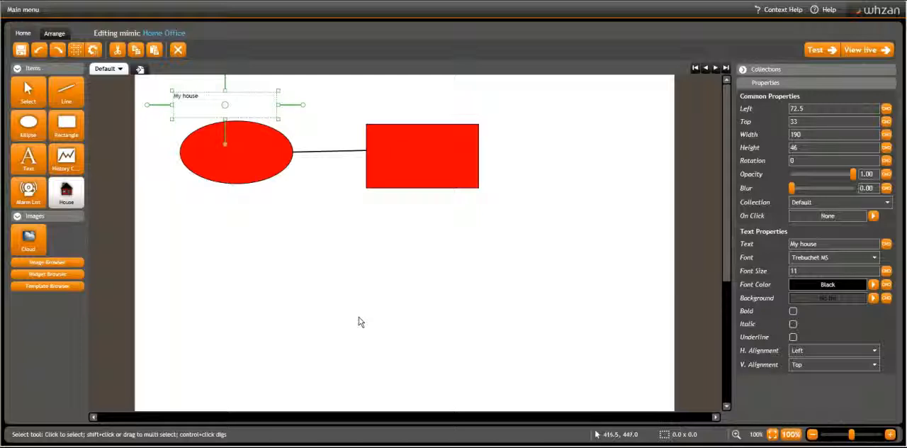
drag(545, 115, 637, 229)
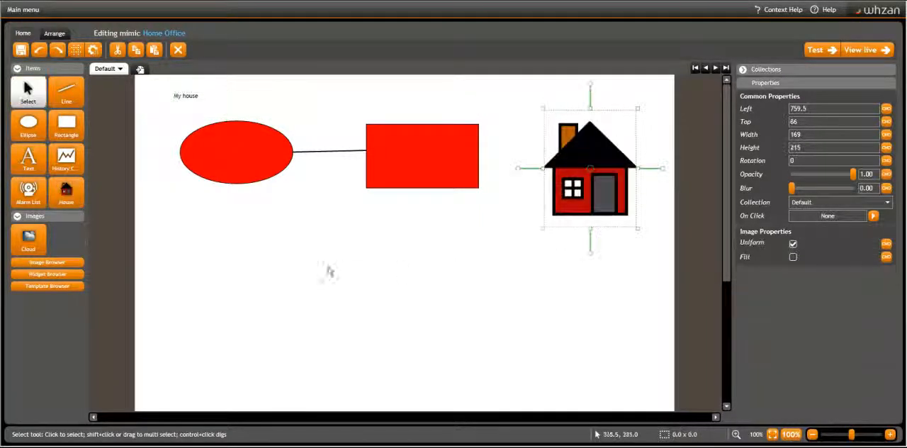
Place the Cloud image, about 464 by 286, below the ellipse and rectangle
click(28, 241)
drag(222, 220, 459, 369)
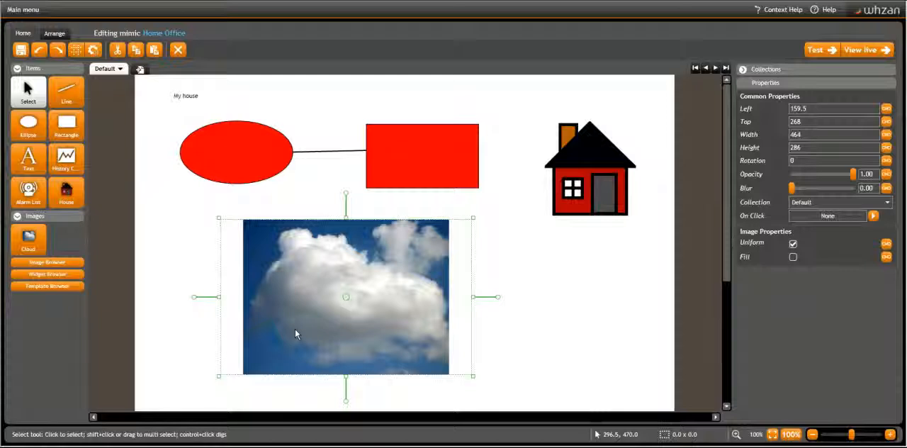
Add the Aqua-style Analogue clock from the Clocks widget category to the palette
click(42, 274)
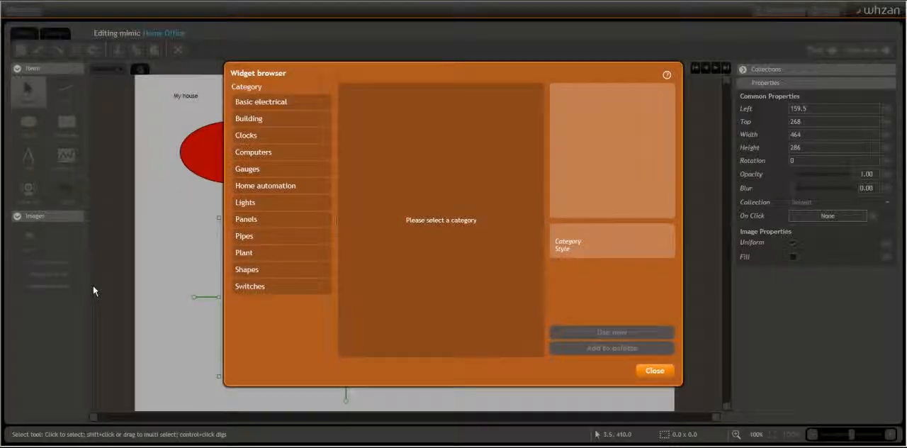
click(255, 137)
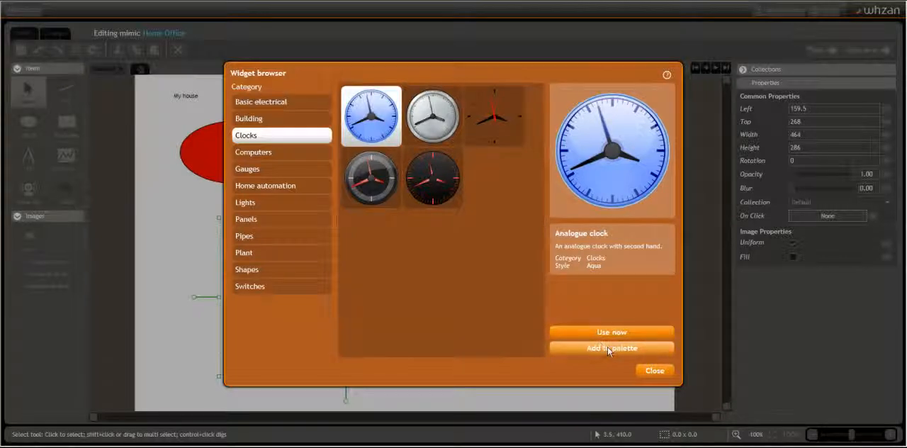
click(607, 347)
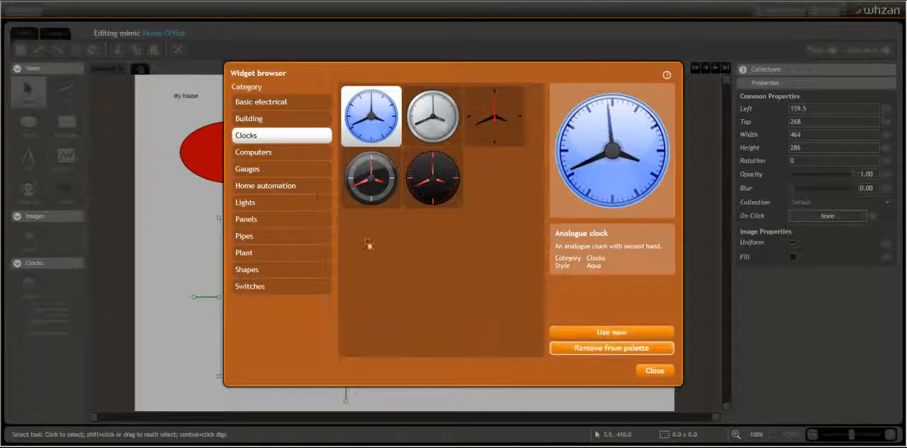
Add the Aqua Vertical LED bar graph and the Generic Circular pointer gauge from the Gauges widgets to the palette
click(275, 171)
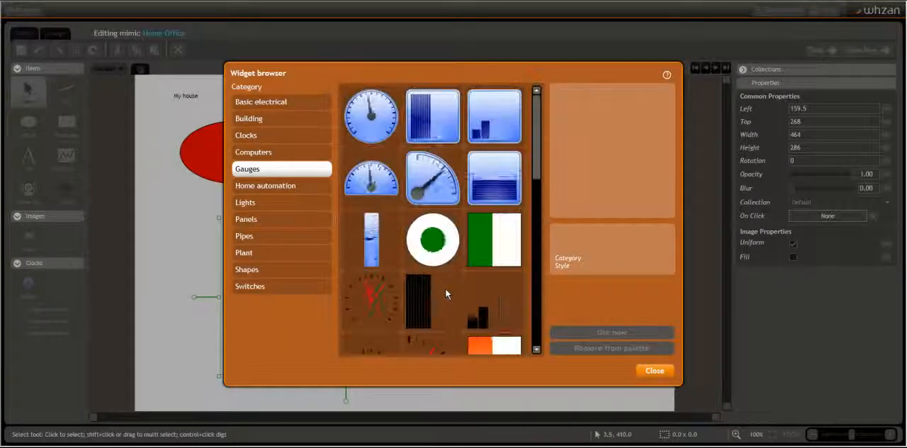
click(493, 186)
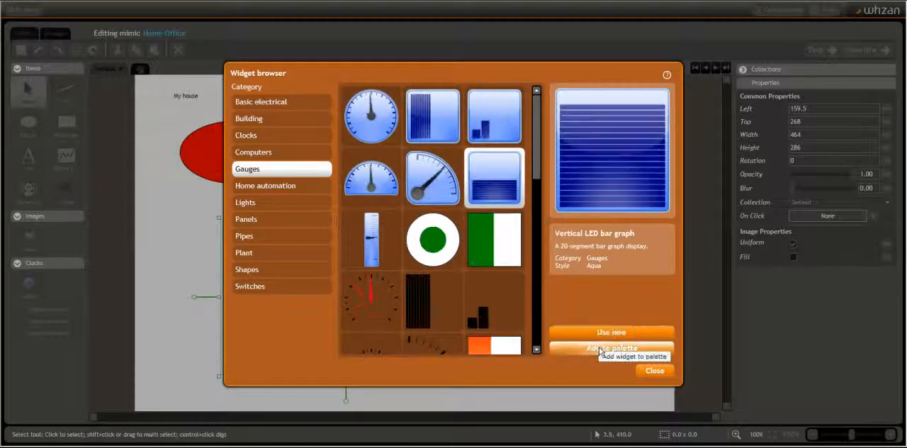
click(595, 347)
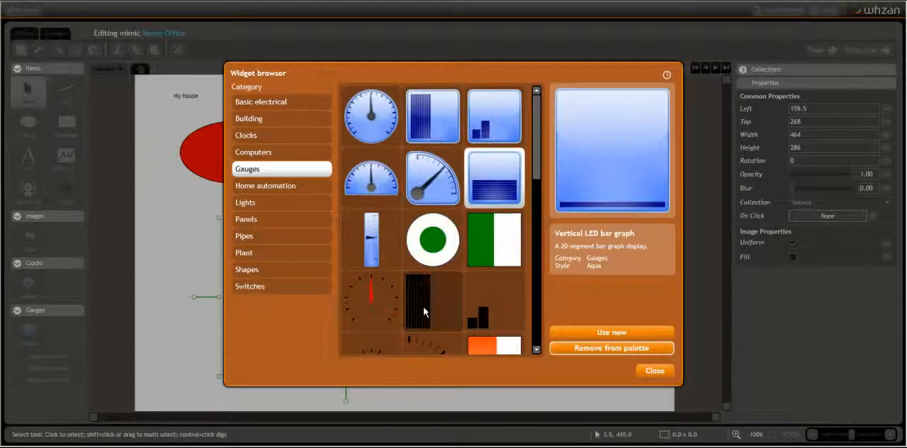
click(375, 303)
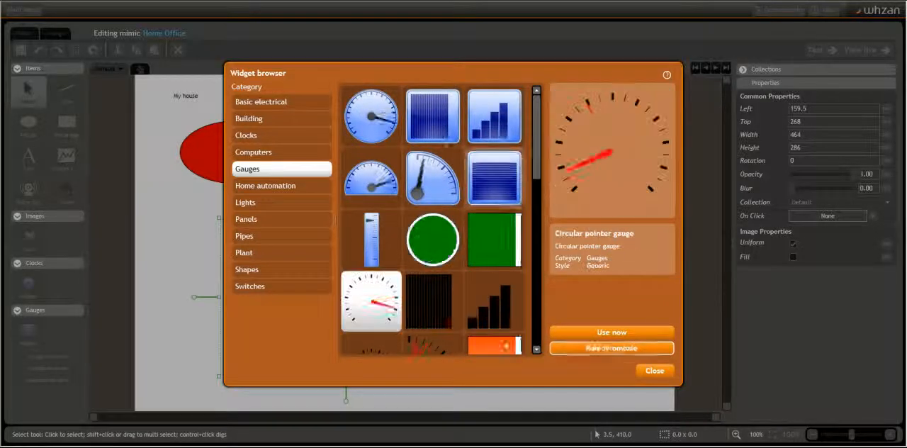
click(608, 348)
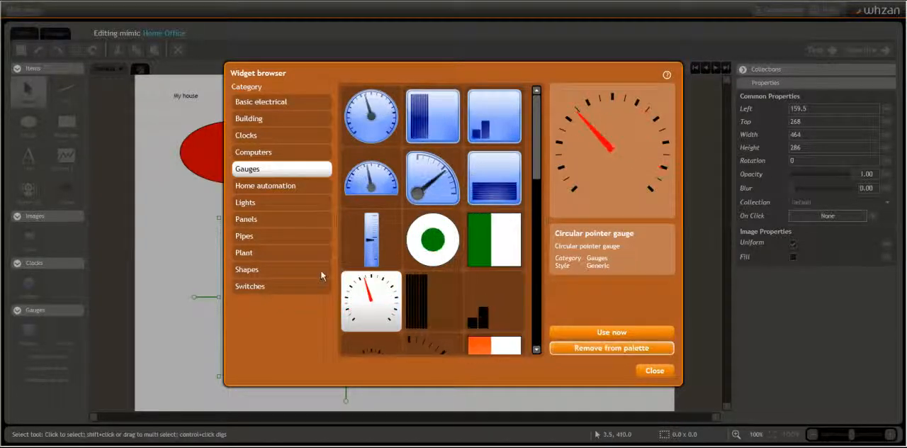
Place the traffic-light style On-off indicator from the Lights widgets, about 136 by 199, below the house
click(268, 203)
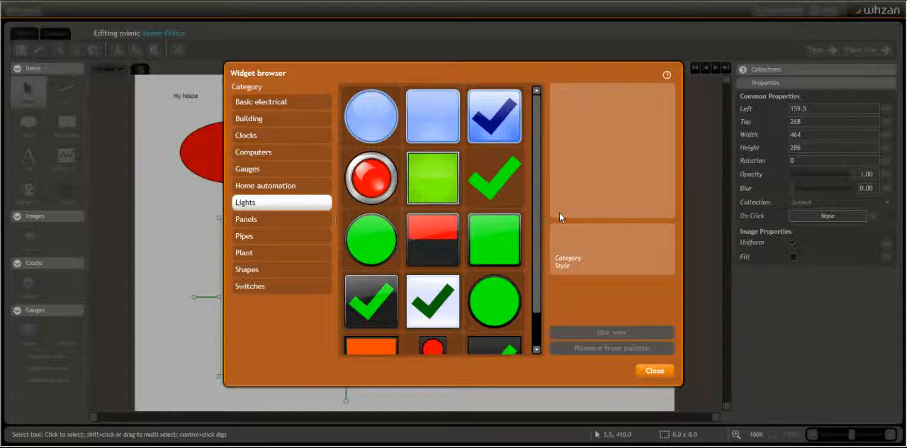
scroll(537, 282, down, 1)
click(432, 324)
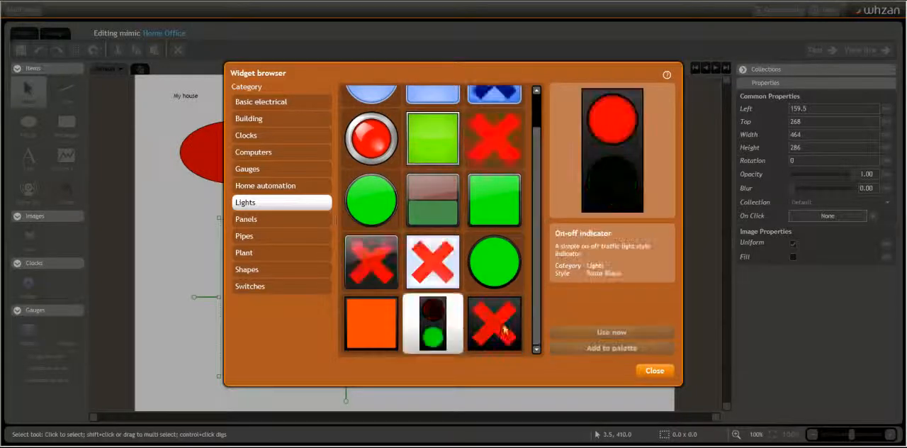
click(612, 333)
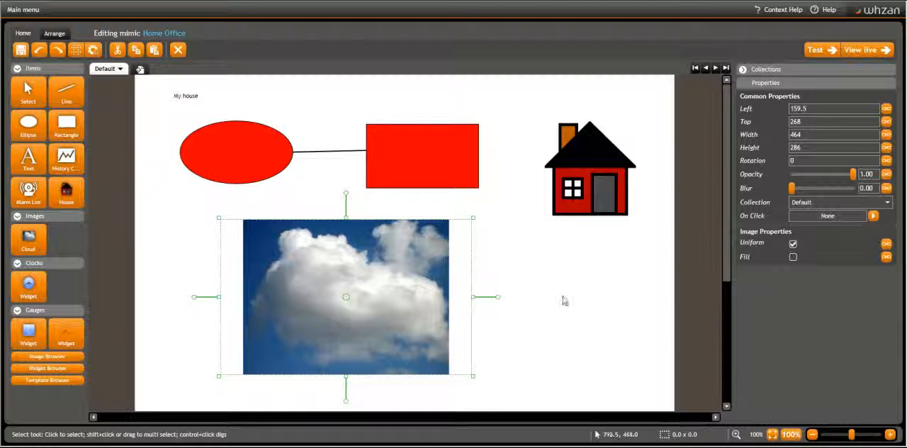
drag(532, 268, 606, 380)
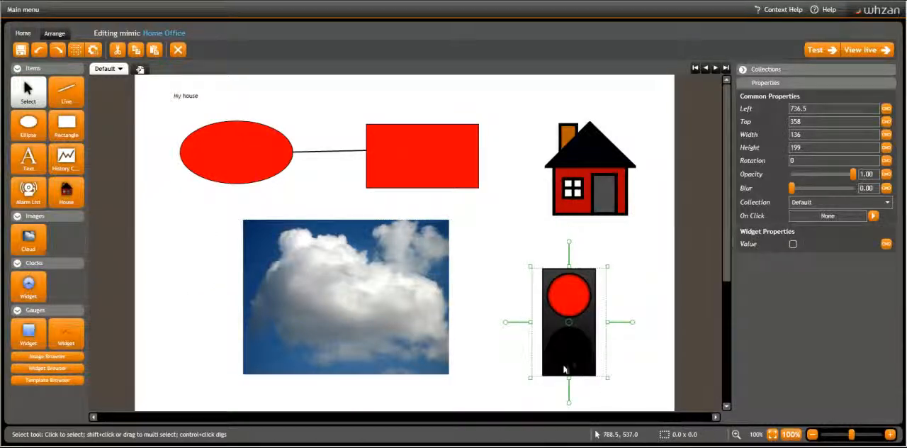
Place the clock, about 72 by 76, above left of the house and the LED bar graph, about 131 by 156, beside the traffic light
click(29, 285)
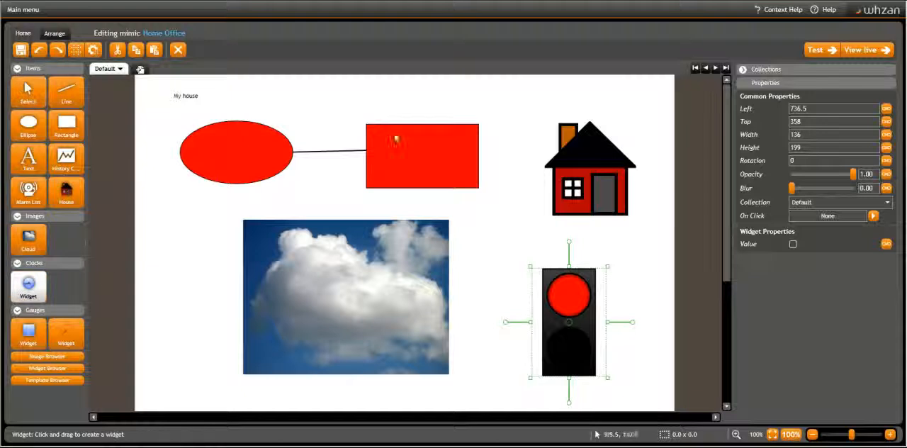
drag(502, 92, 537, 136)
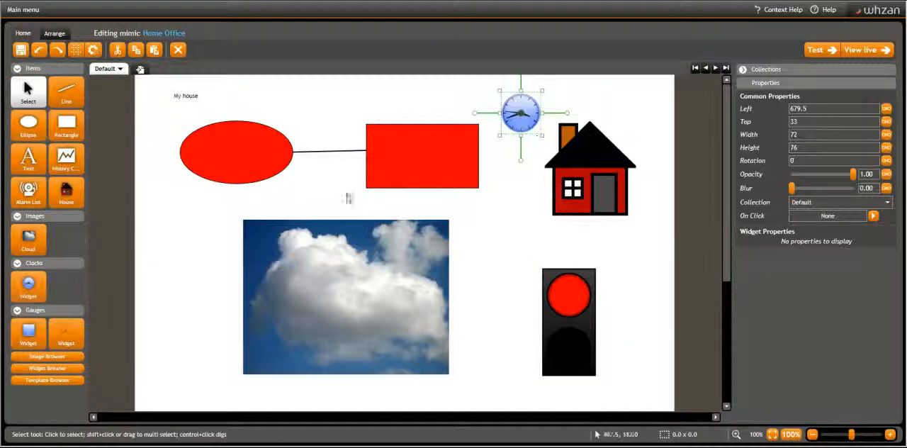
click(29, 336)
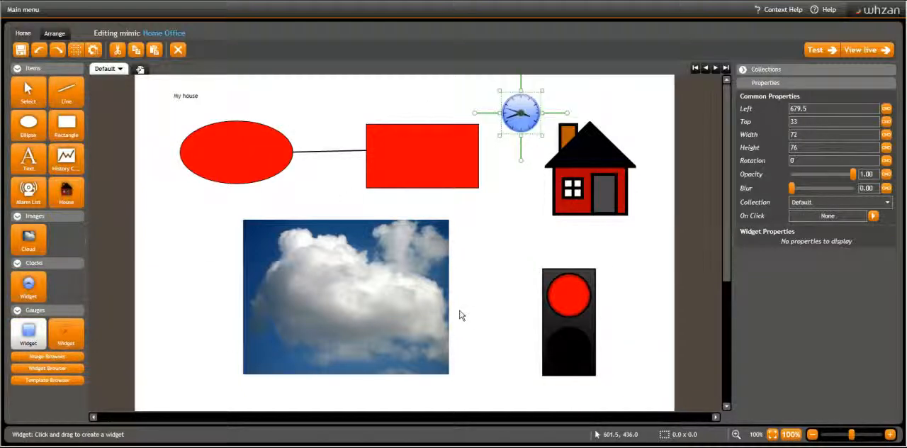
drag(462, 307, 528, 389)
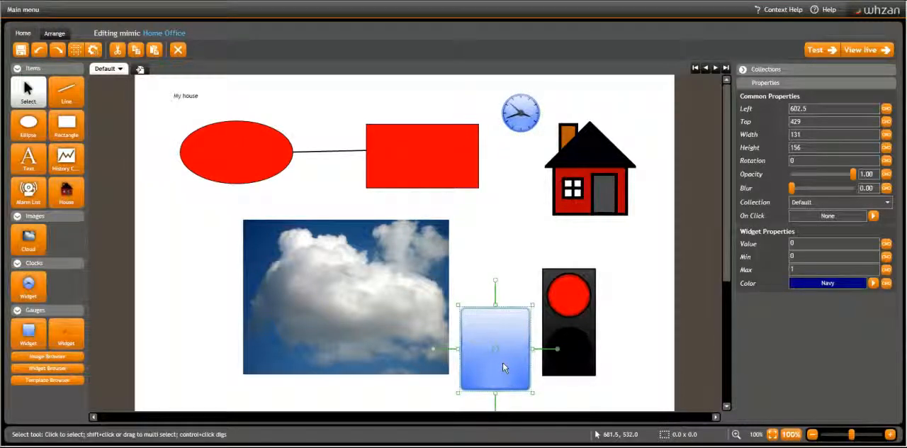
Multi-select the ellipse, line, rectangle, clock and traffic light and shift them about 6 right and 5 down
click(27, 87)
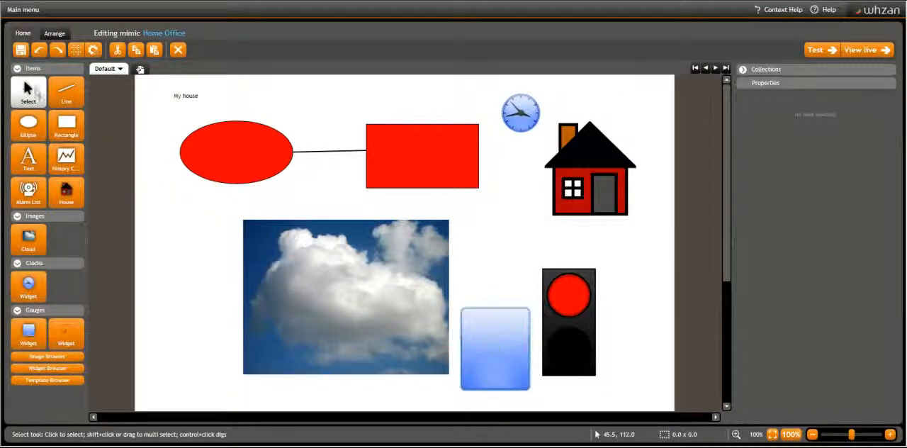
click(274, 165)
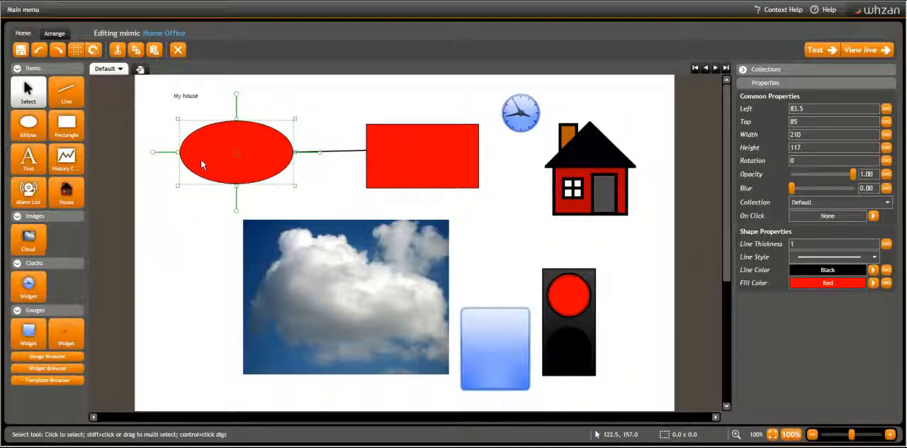
drag(164, 108, 512, 207)
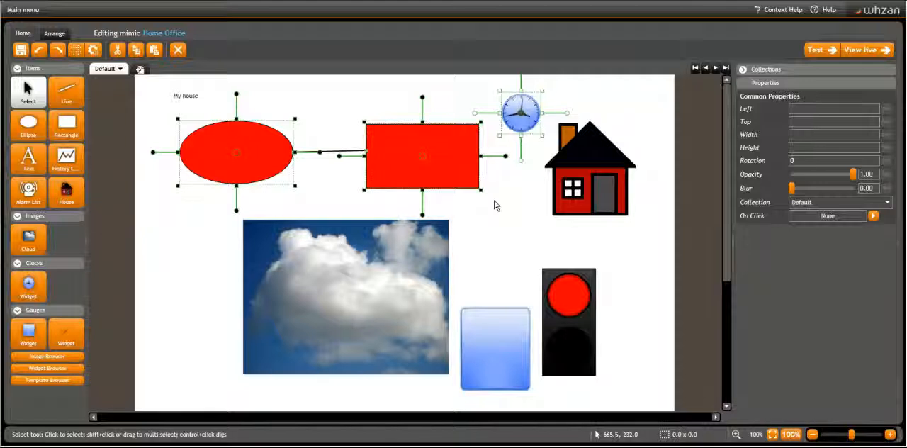
click(493, 201)
Move the house image onto the cloud image and enlarge the house to about 271 by 310
click(591, 169)
drag(591, 169, 316, 299)
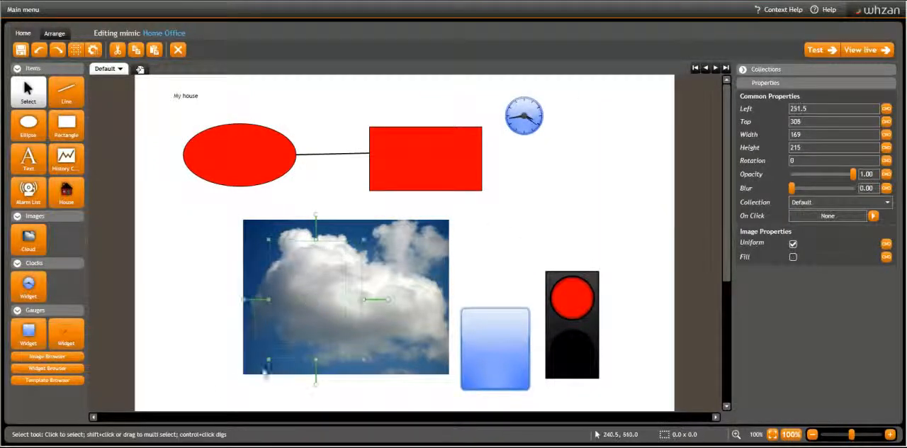
click(222, 385)
click(400, 323)
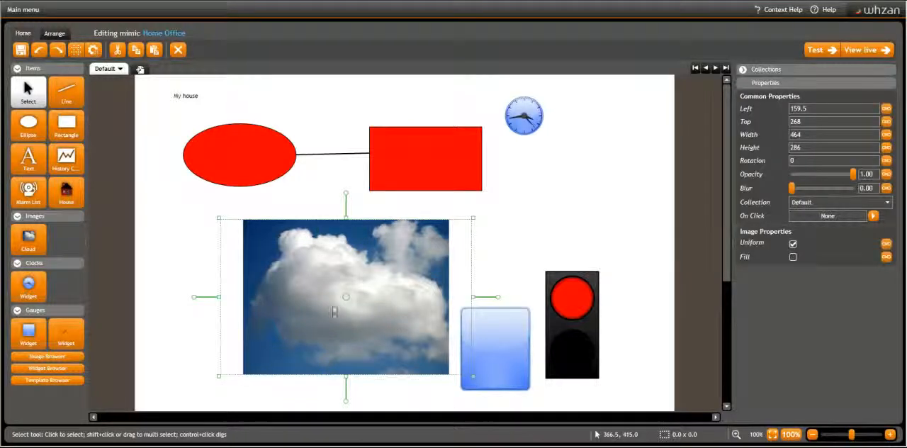
ctrl+click(319, 303)
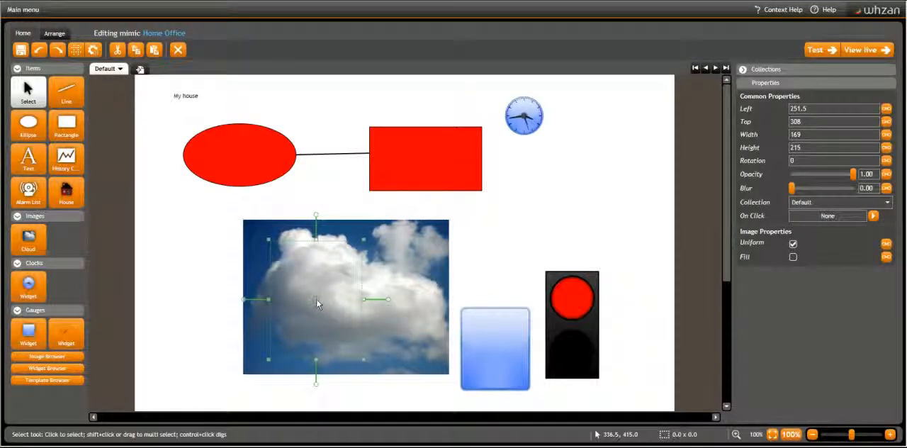
drag(363, 359, 397, 401)
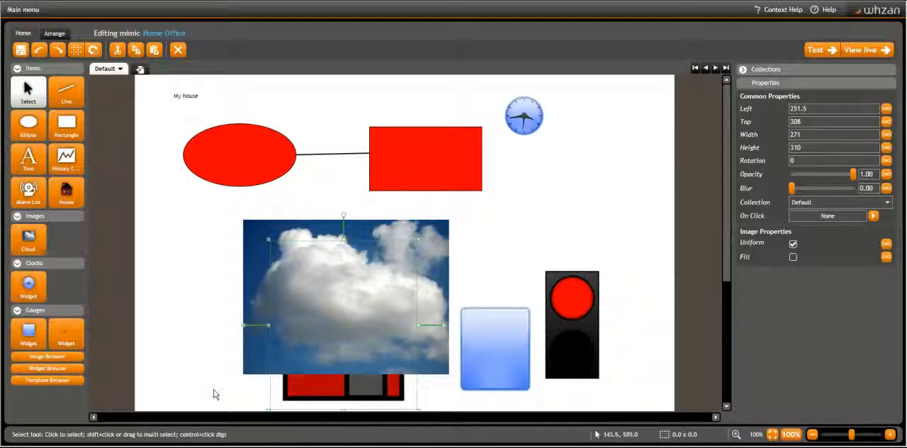
Enlarge the ellipse to about 284 by 181 and rotate it to about -35 degrees
click(277, 173)
drag(298, 192, 338, 227)
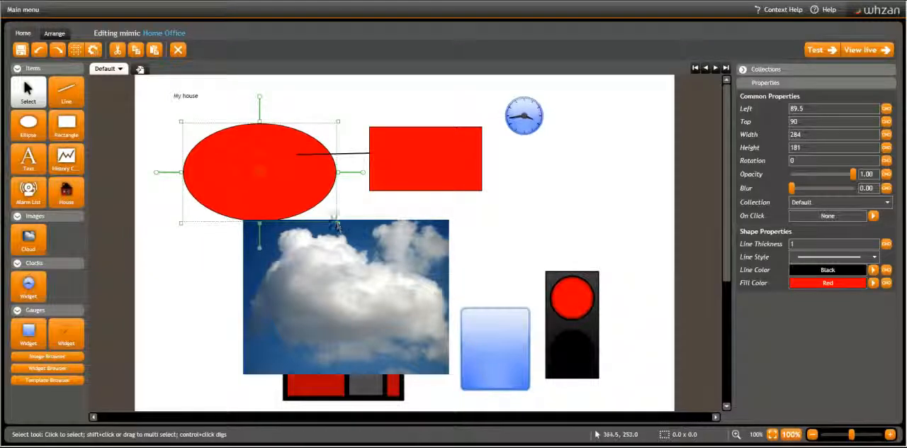
drag(363, 173, 350, 124)
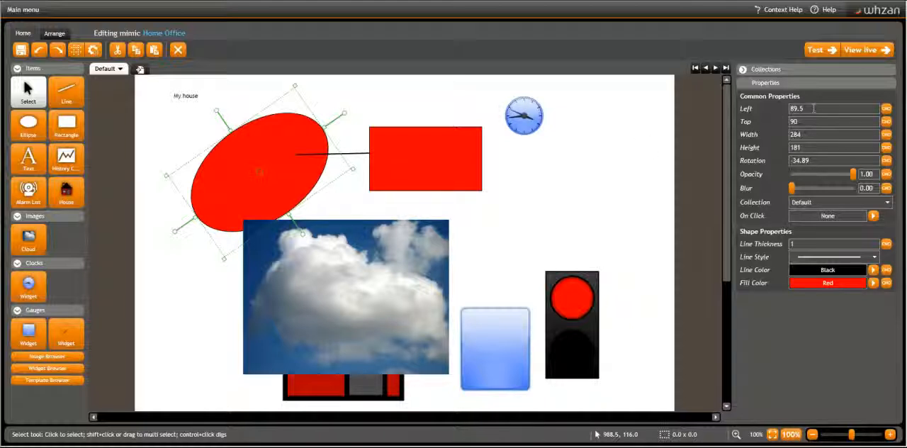
Set the ellipse's Left to 100, Height to 200, Opacity to about 0.63 and Blur to about 16.67
drag(814, 109, 755, 110)
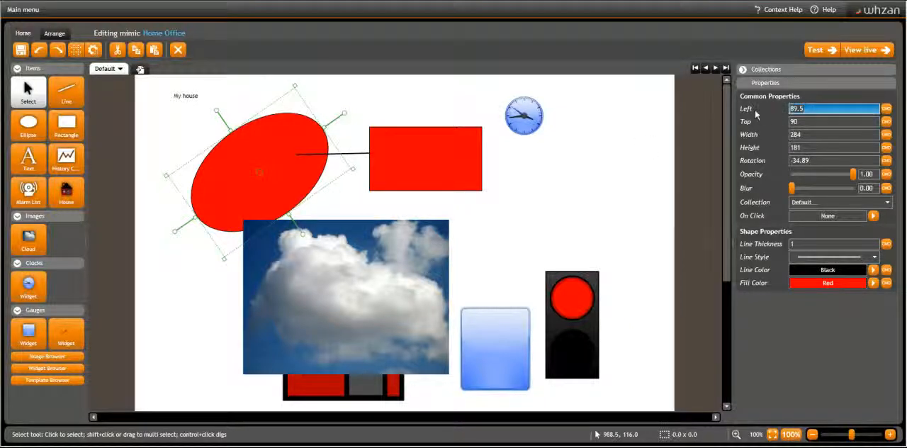
text(100)
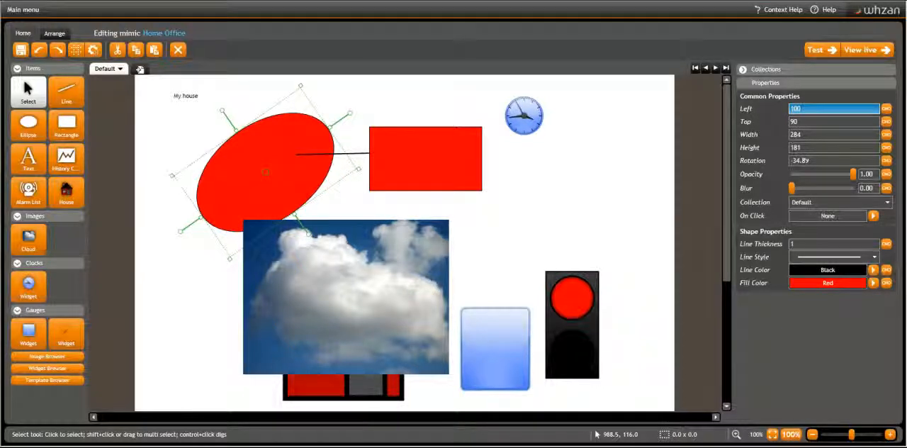
drag(805, 147, 759, 147)
text(200)
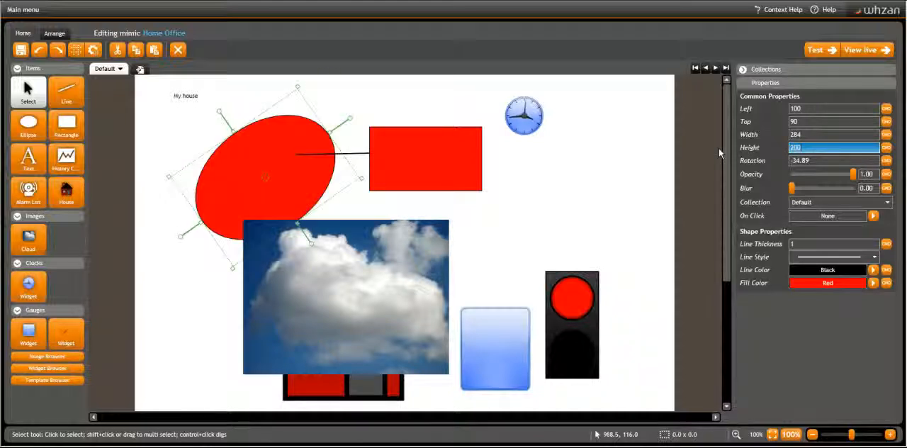
drag(853, 174, 831, 175)
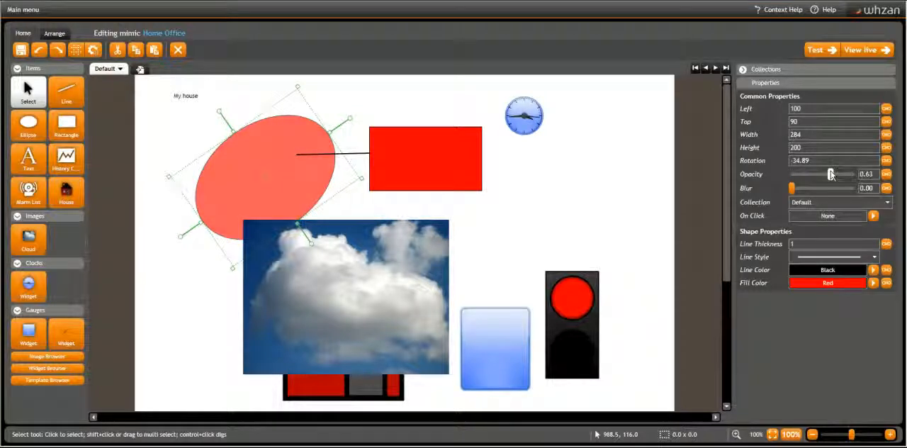
drag(791, 188, 812, 191)
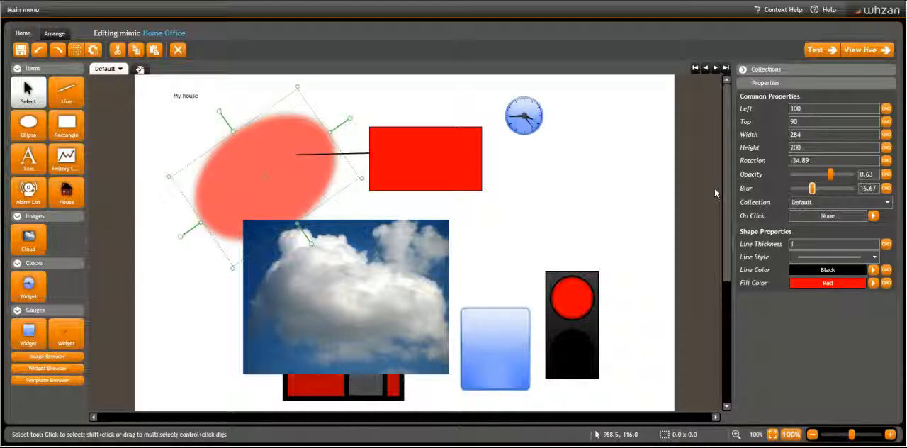
Set the rectangle's line thickness to 20 and its fill color to Orange
click(461, 171)
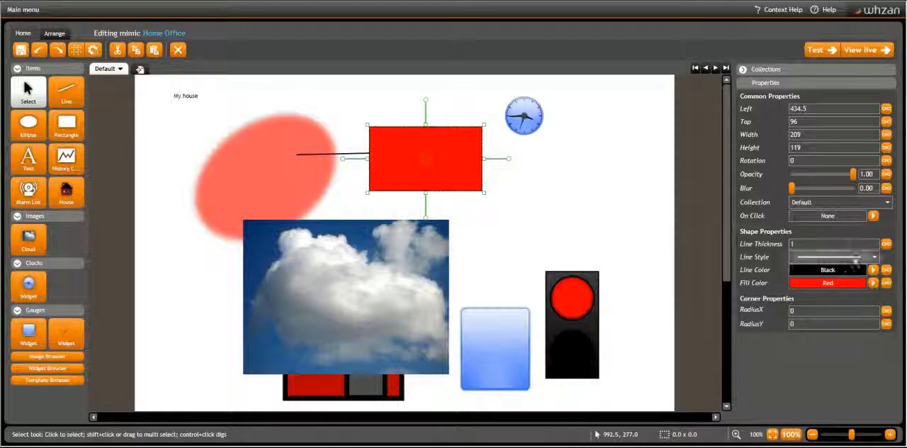
click(804, 244)
text(20)
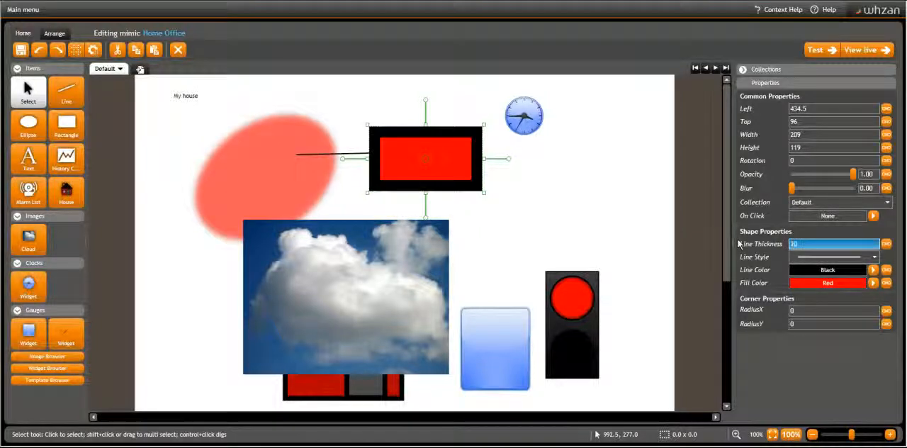
click(841, 282)
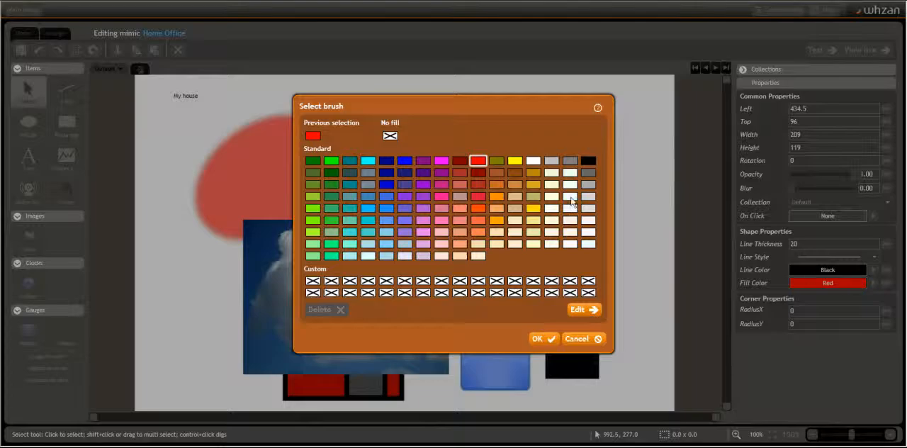
click(496, 219)
click(538, 338)
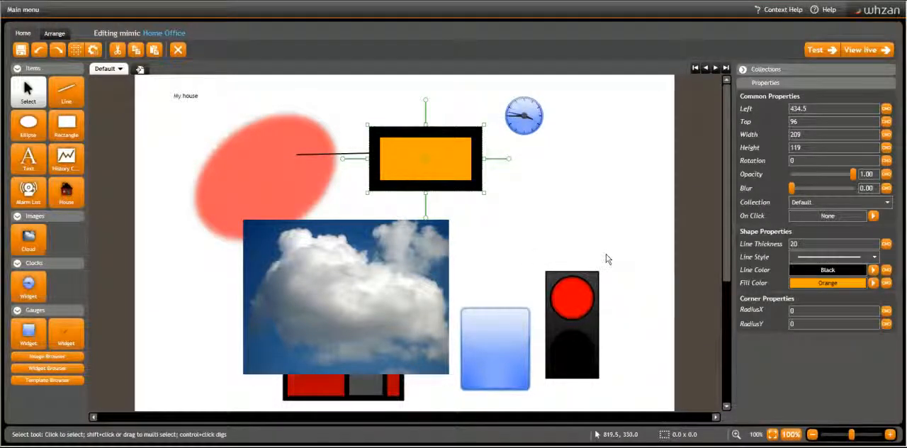
Round the orange rectangle's corners by setting RadiusX to 45 and RadiusY to 54
click(800, 310)
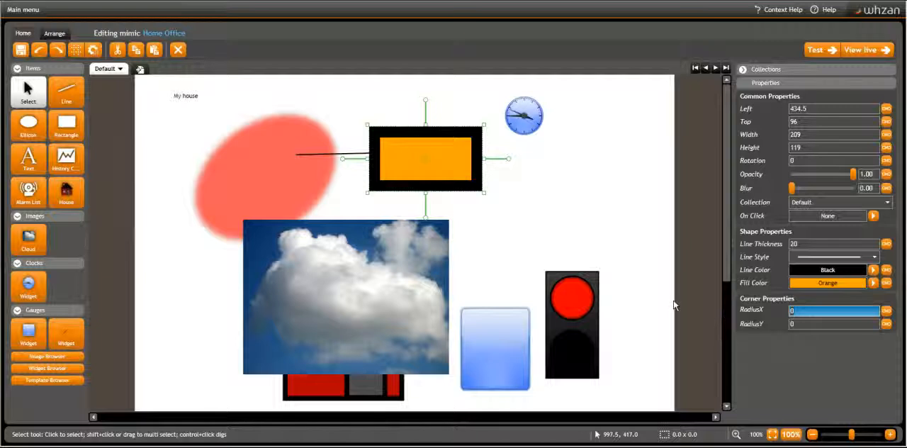
key(Tab)
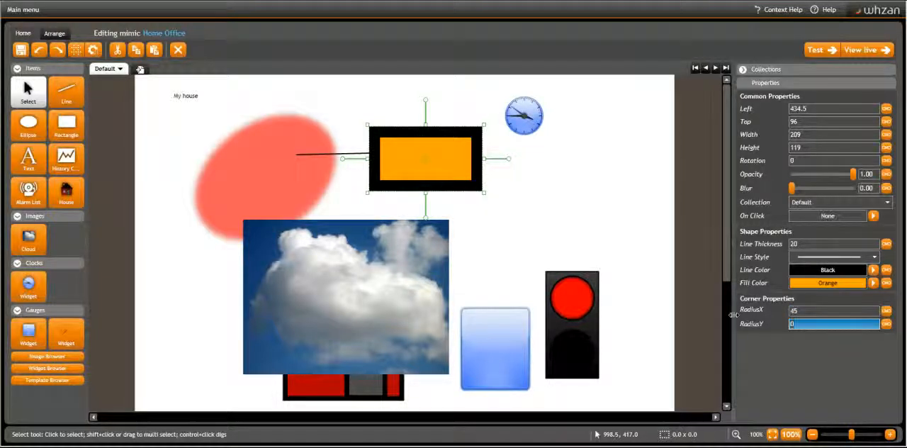
text(54)
key(Return)
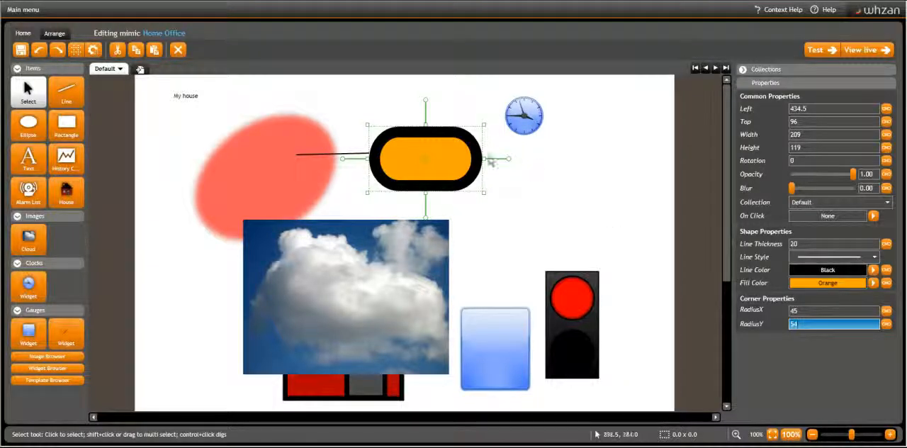
Format the "My house" text in Comic Sans MS at font size 18, bold and italic
click(177, 94)
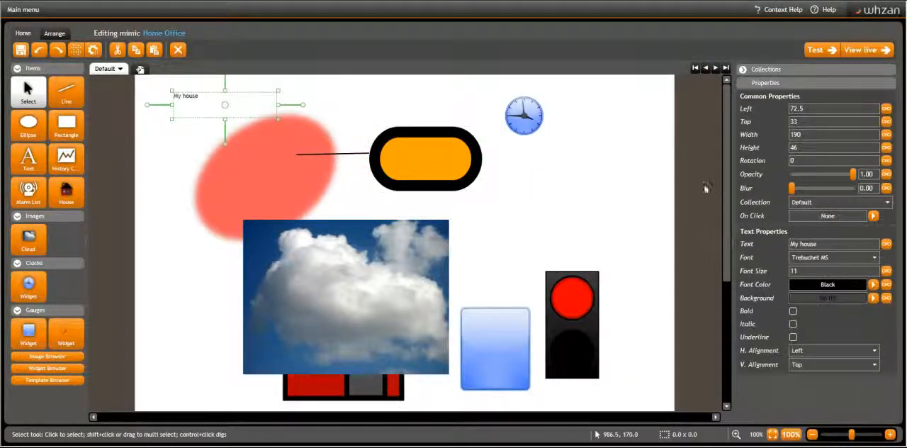
click(874, 259)
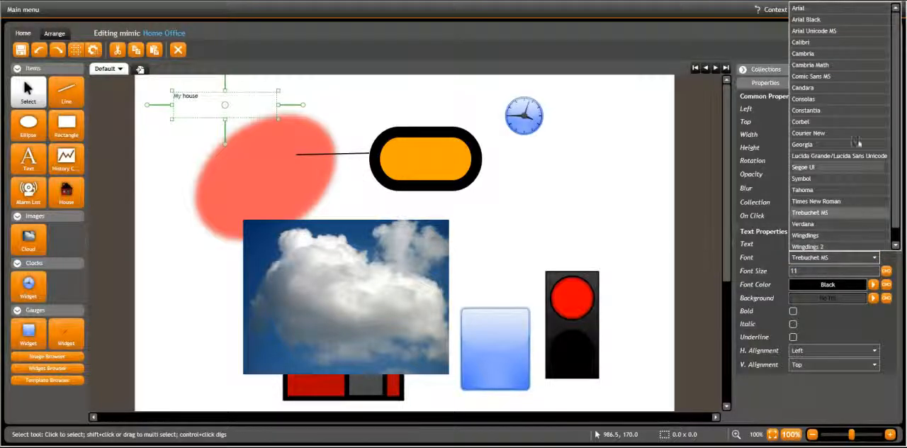
click(831, 76)
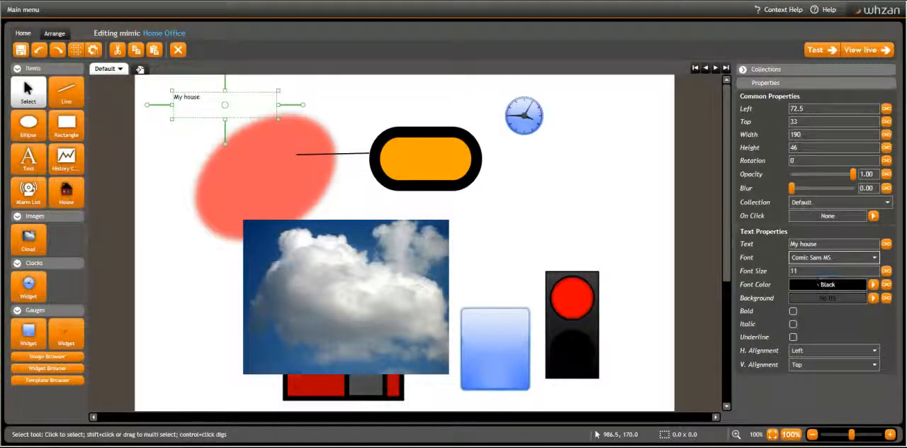
key(Tab)
text(18)
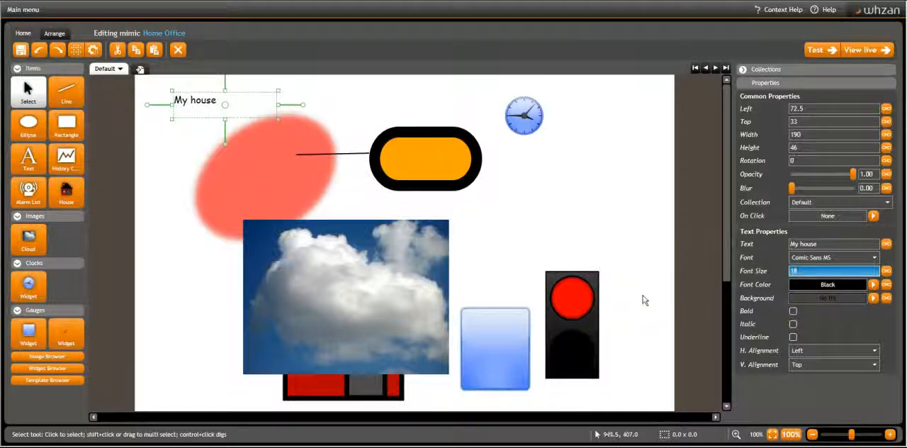
click(792, 311)
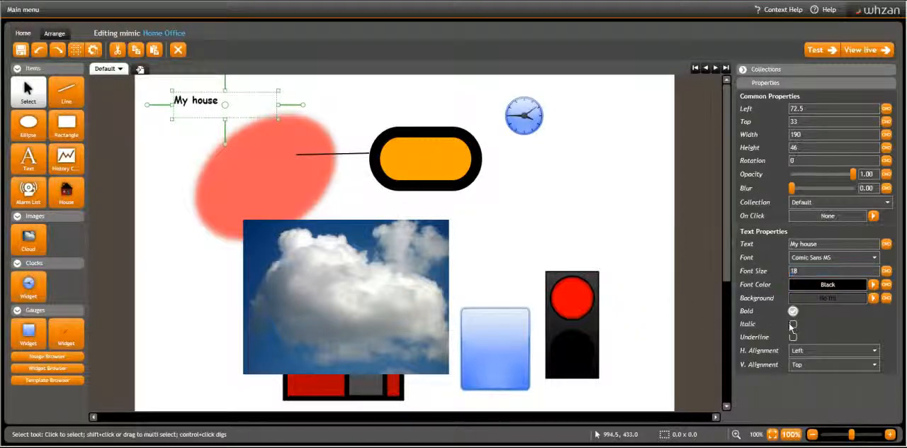
click(792, 324)
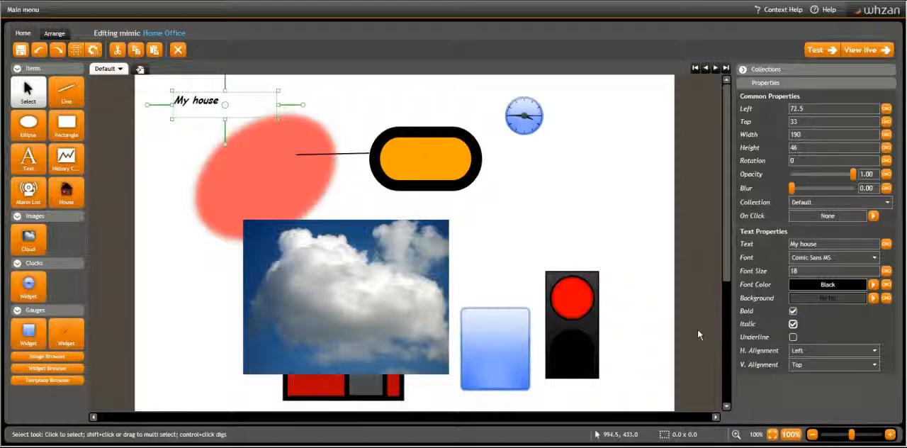
Try the cloud image's Uniform and Fill options in different combinations, ending with Uniform on and Fill off
click(372, 305)
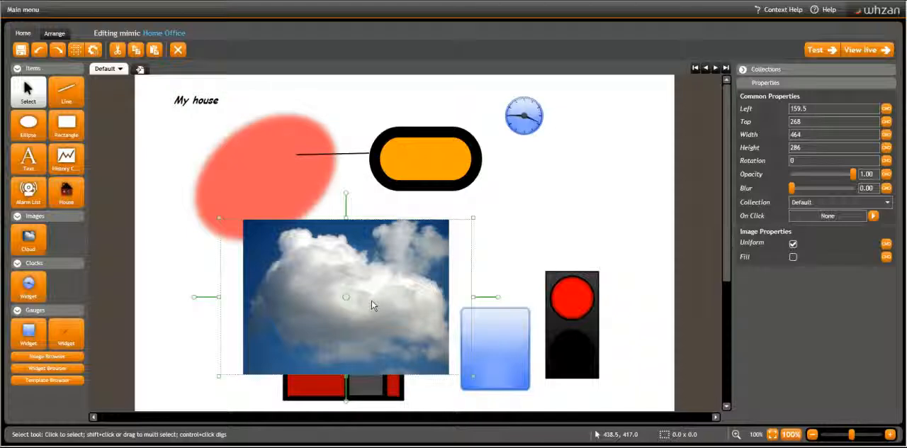
click(793, 244)
click(792, 244)
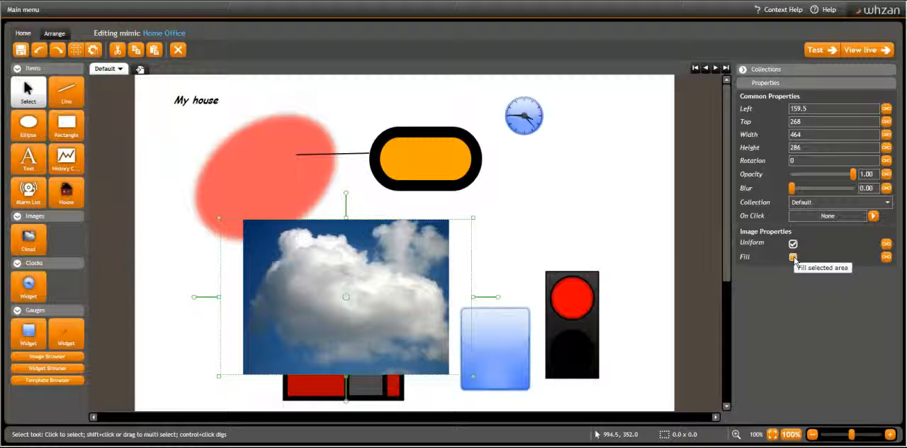
click(793, 257)
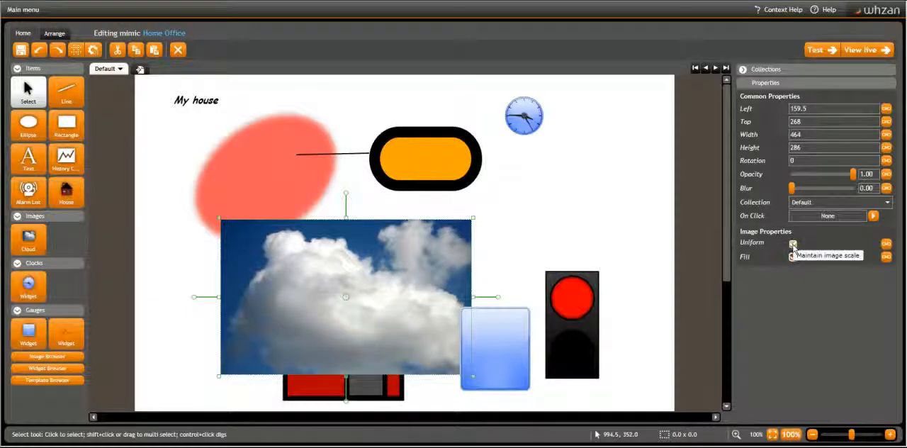
click(793, 244)
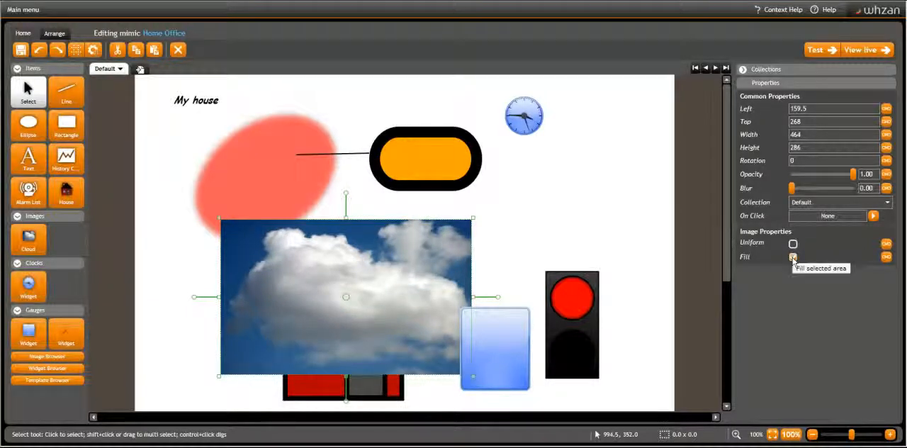
click(793, 258)
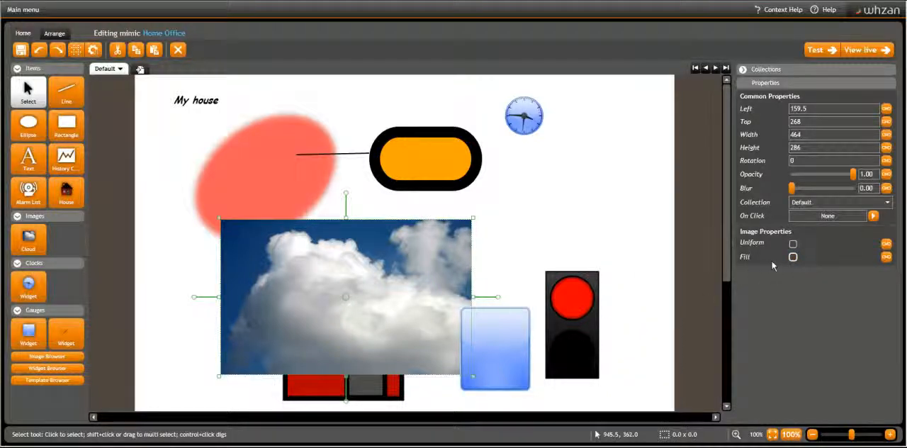
click(793, 243)
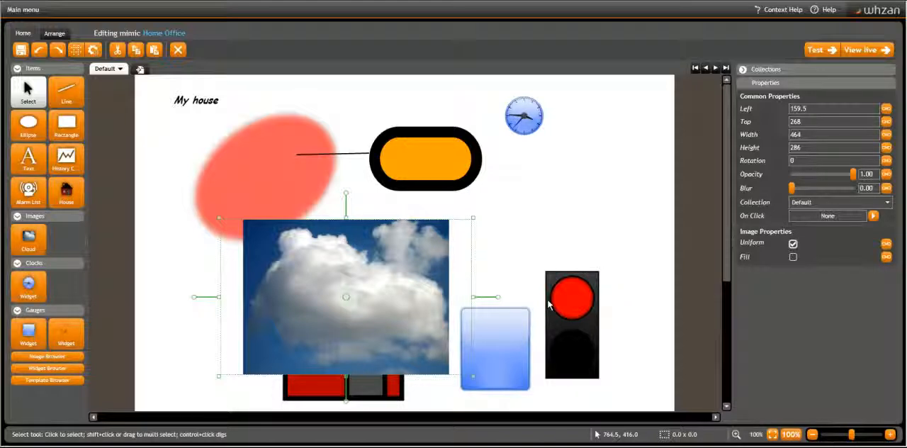
Switch the traffic light widget's Value on and back off
click(582, 315)
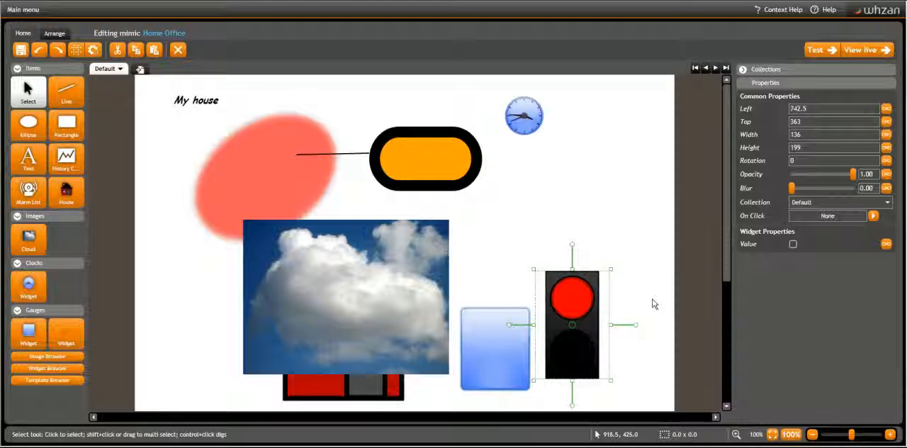
click(793, 244)
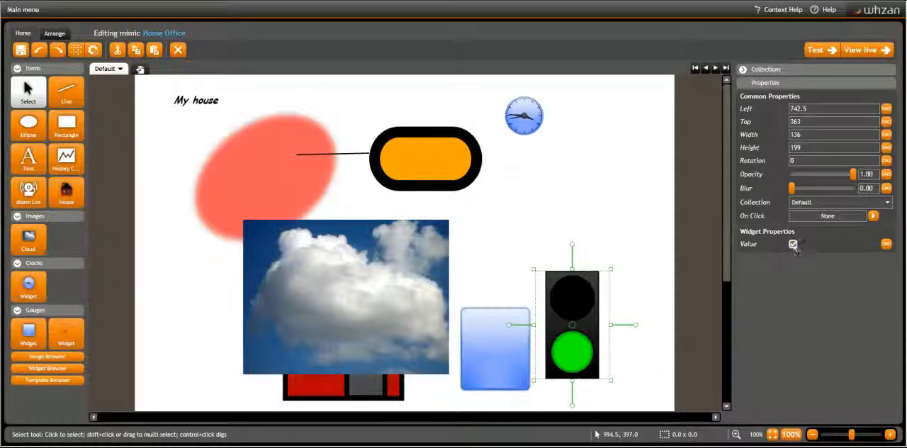
click(793, 244)
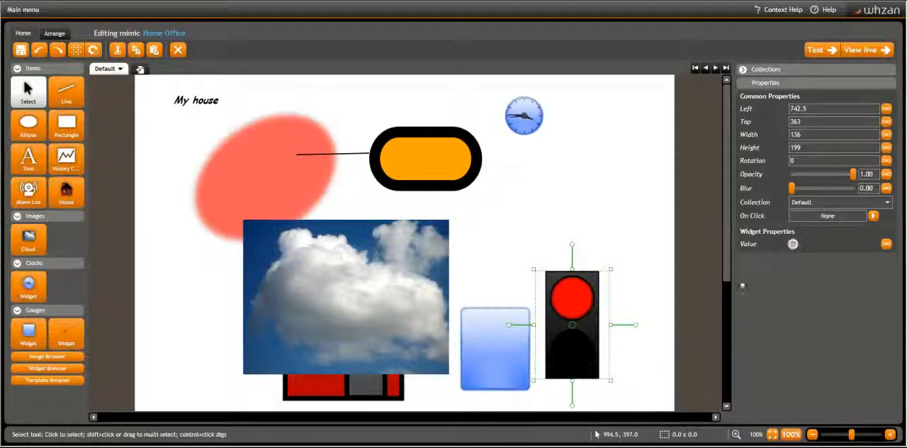
Move the house image out from behind the cloud to just above the traffic light, at about Left 716.5, Top 46
click(348, 390)
drag(347, 332, 597, 182)
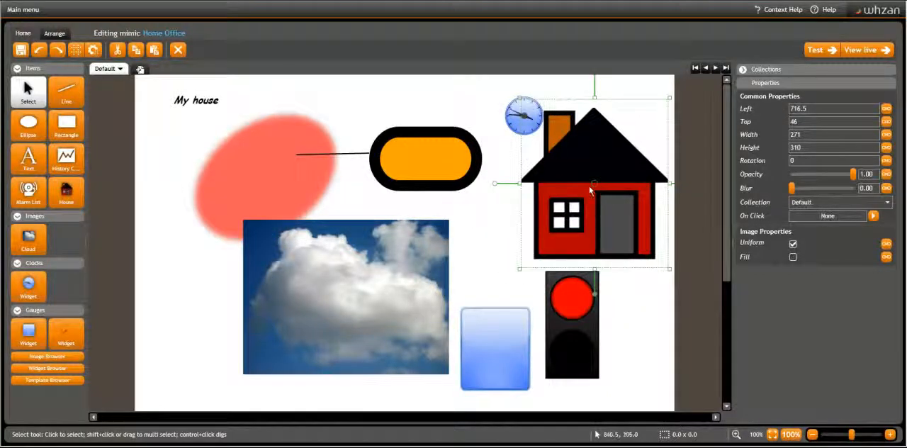
Set the blue gauge widget's Max to 100 and its Value to 75
click(489, 332)
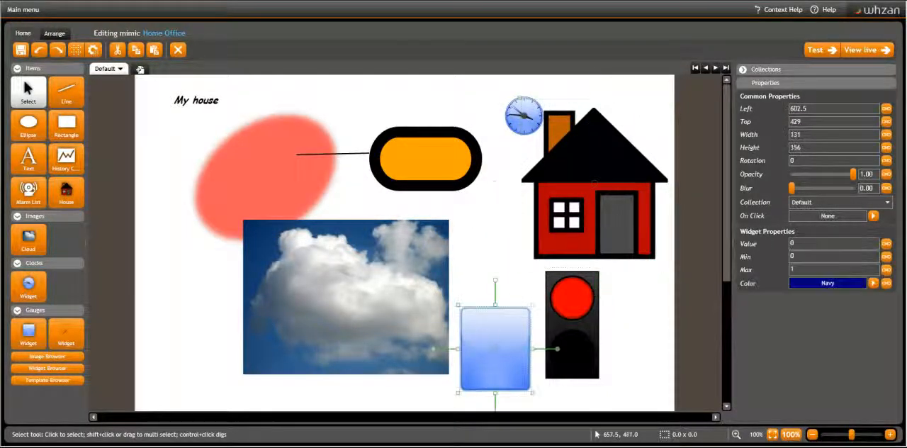
click(806, 268)
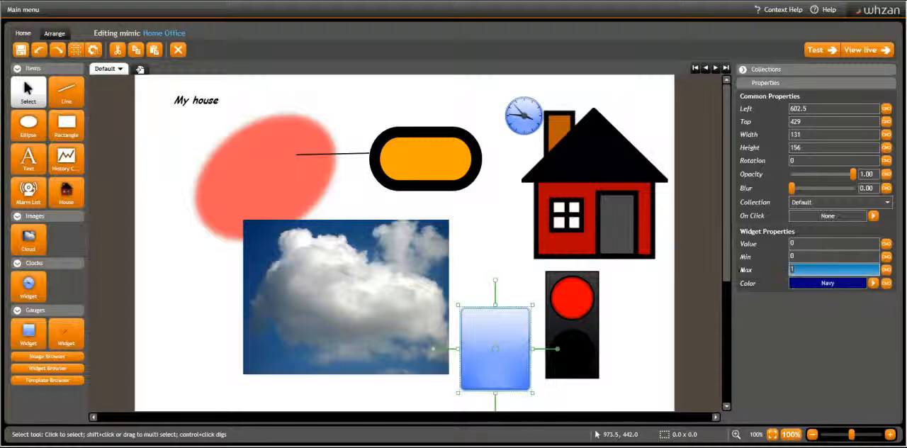
text(00)
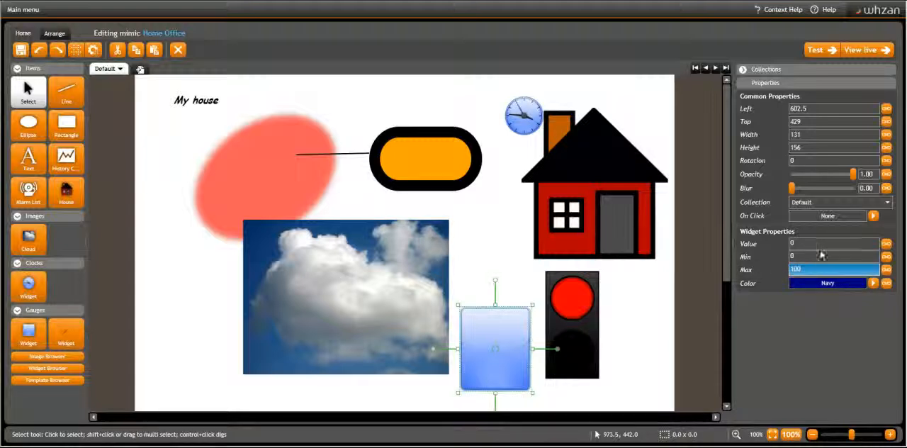
click(815, 244)
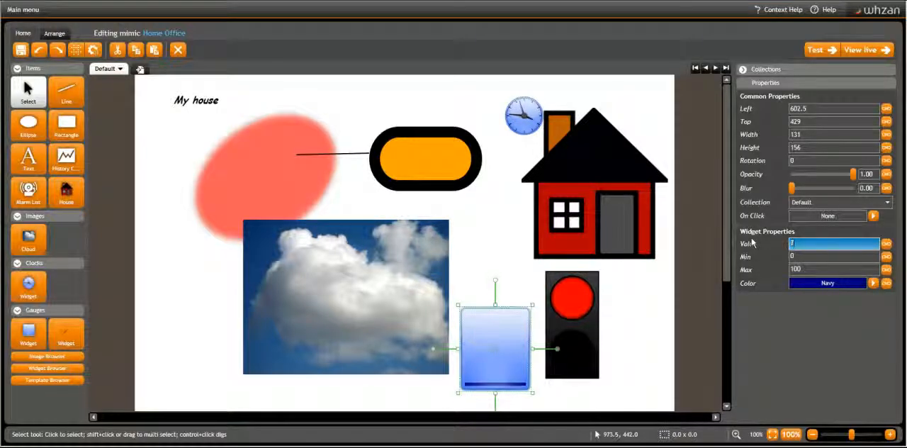
text(75)
key(Return)
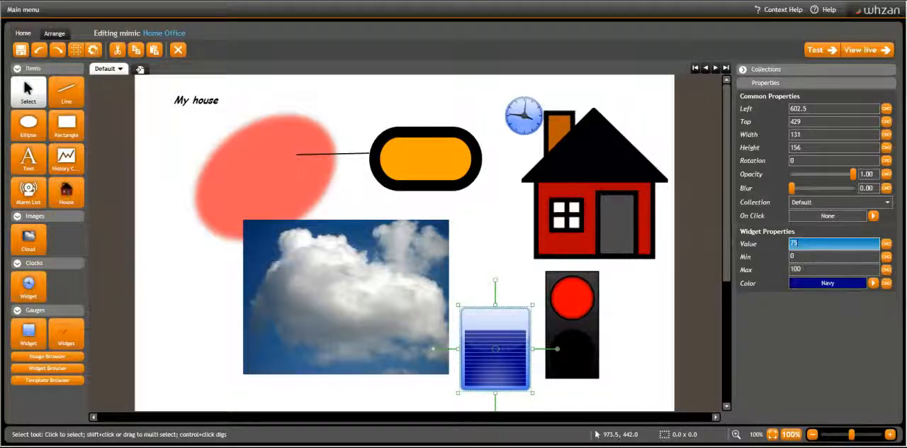
Change the gauge widget's color to DeepPink and save the mimic
click(858, 284)
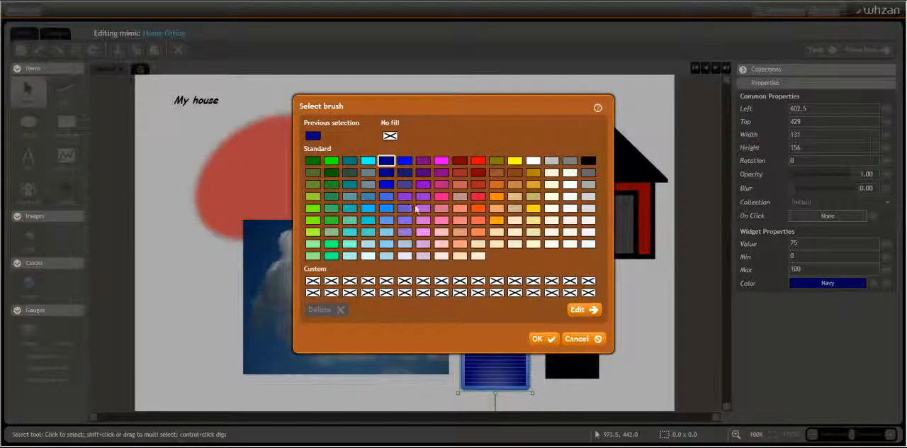
click(439, 198)
click(540, 339)
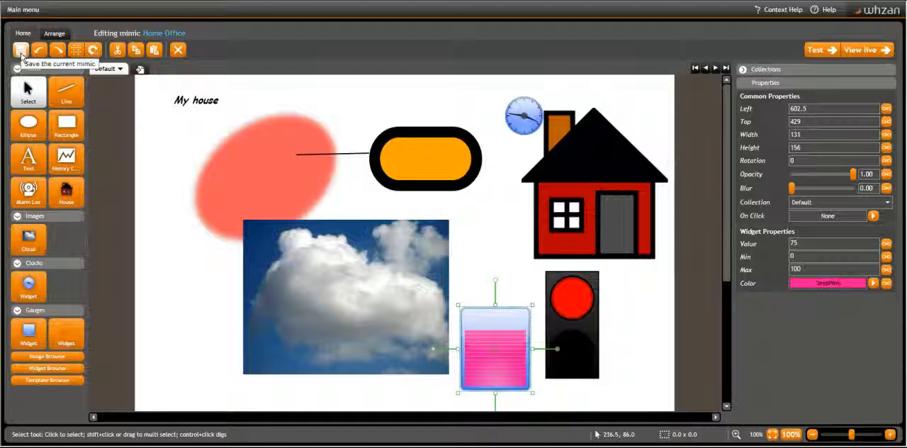
click(21, 56)
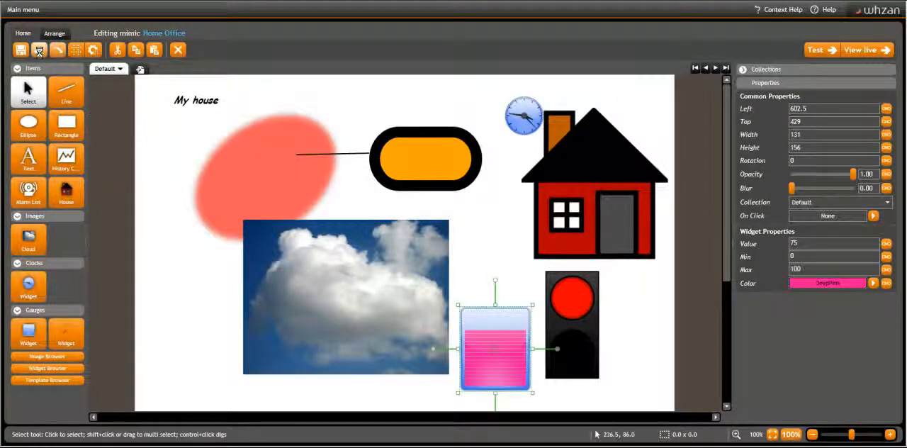
Undo the gauge's color change and redo it
click(39, 49)
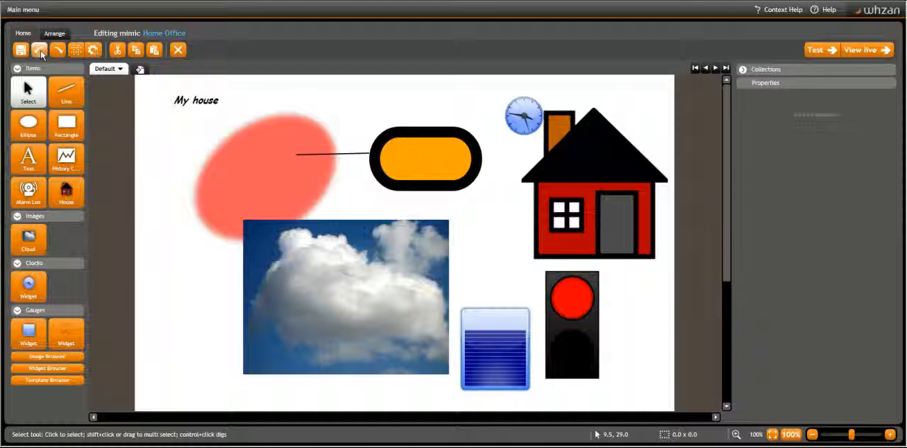
click(58, 50)
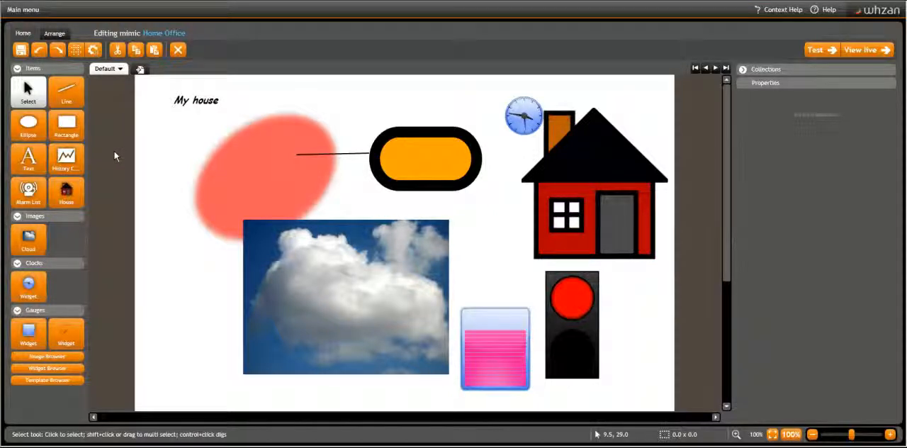
Turn on the grid and set its Grid Size to 100 and its Grid Color to DarkMagenta
click(77, 51)
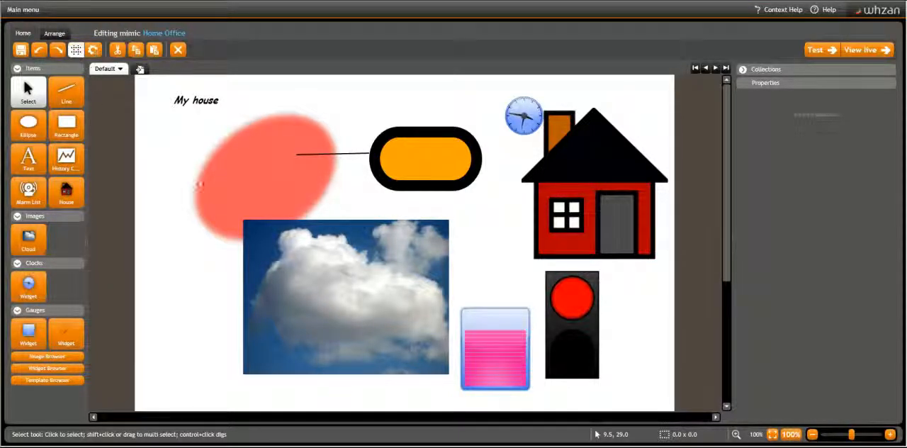
click(93, 50)
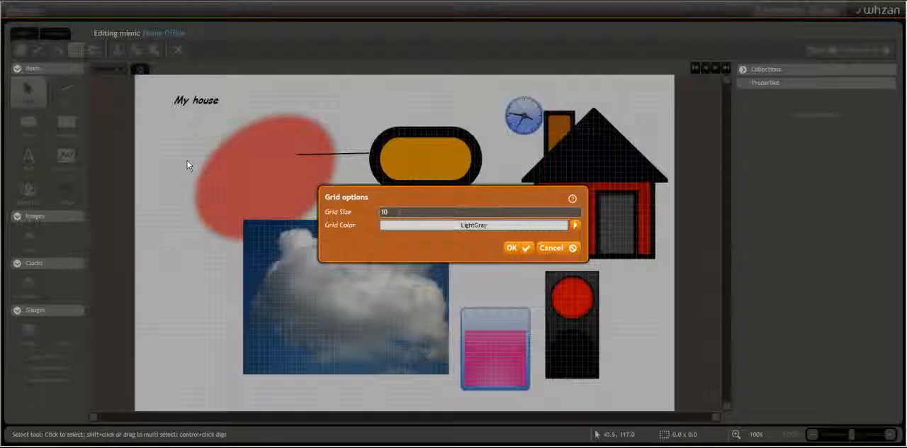
click(386, 211)
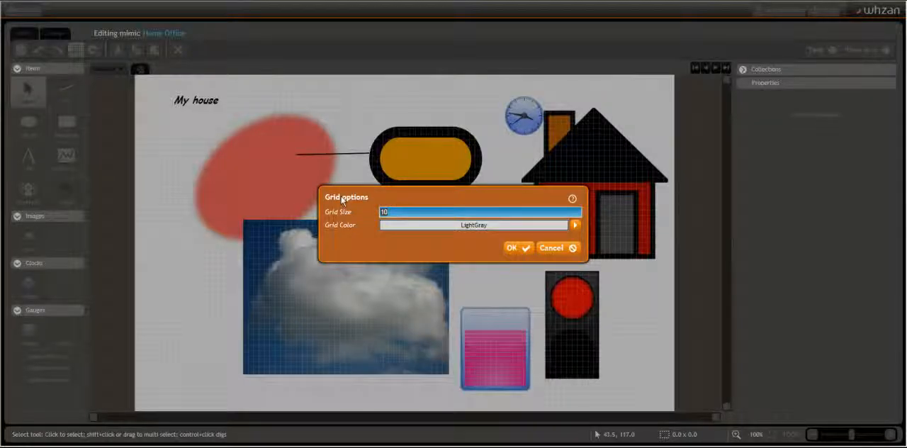
text(100)
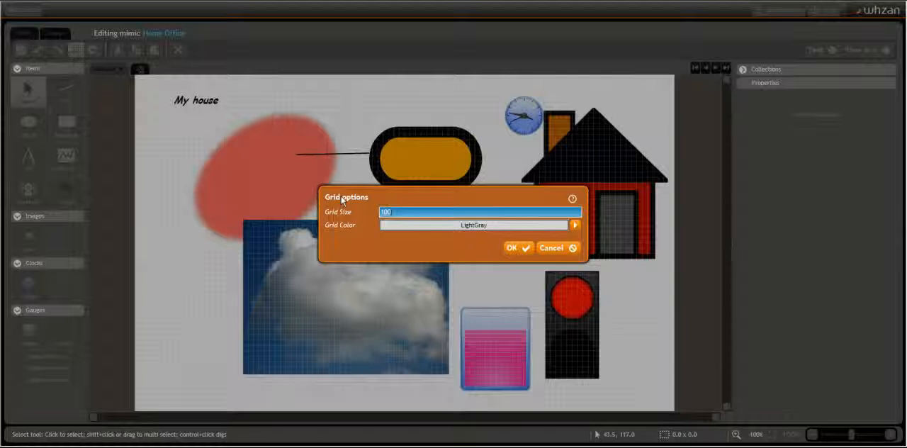
click(574, 226)
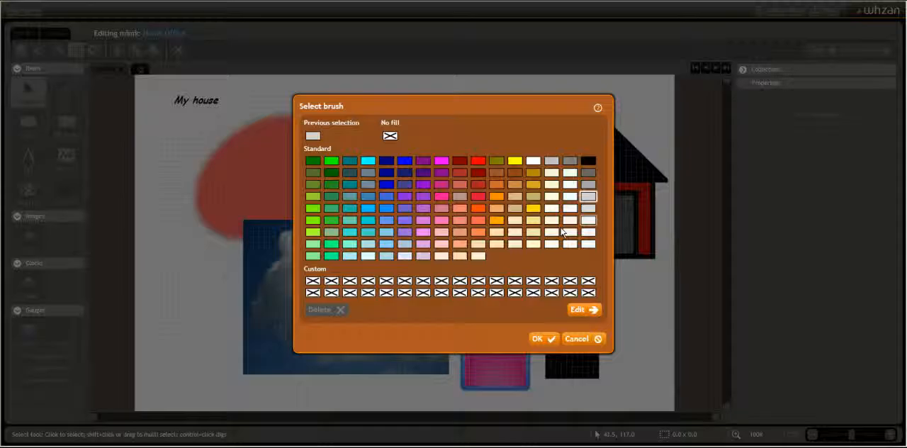
click(439, 172)
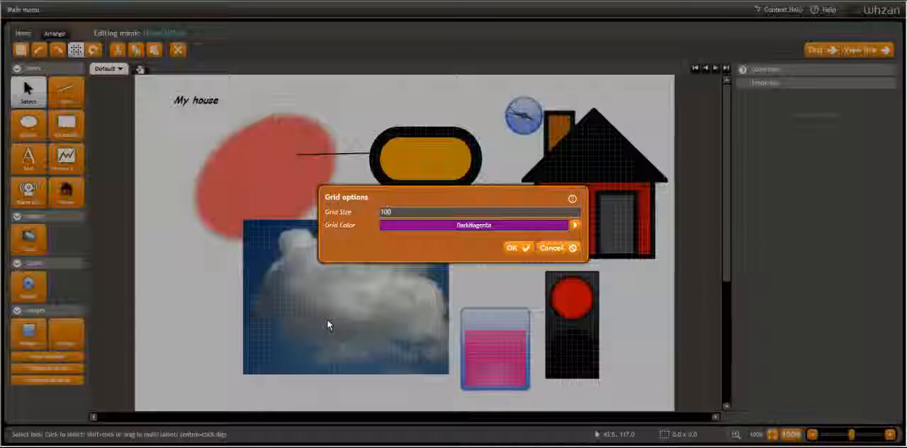
click(517, 248)
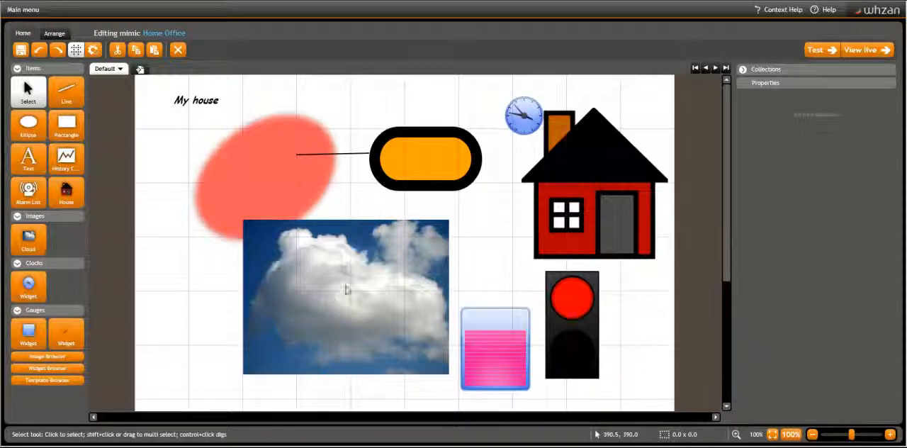
Move the cloud image along the grid to Left 100, Top 300
click(346, 289)
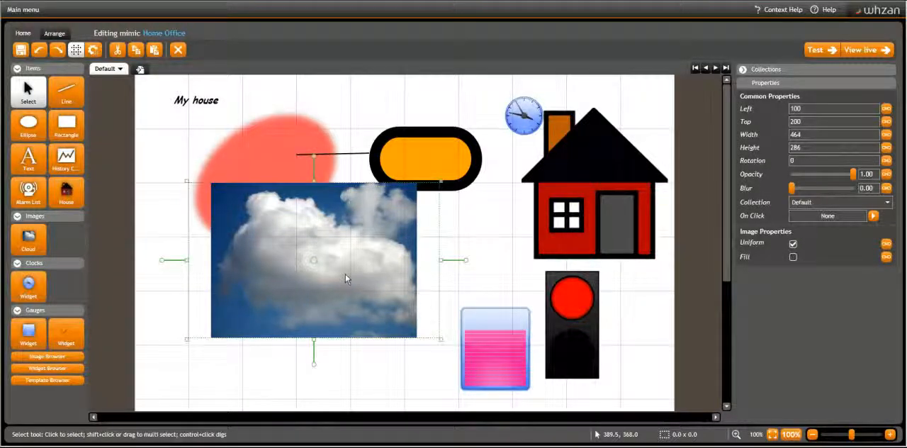
drag(352, 342, 355, 372)
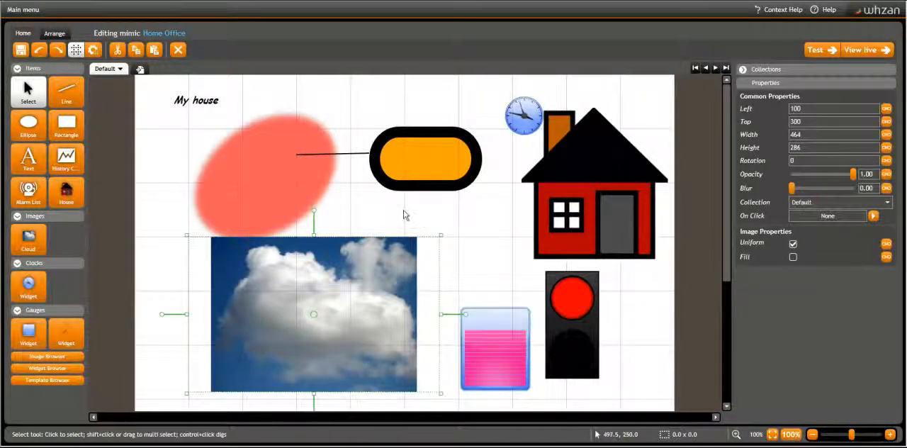
Paste a copy of the red ellipse, move it to Left 500, Top 100, and delete that copy
click(254, 187)
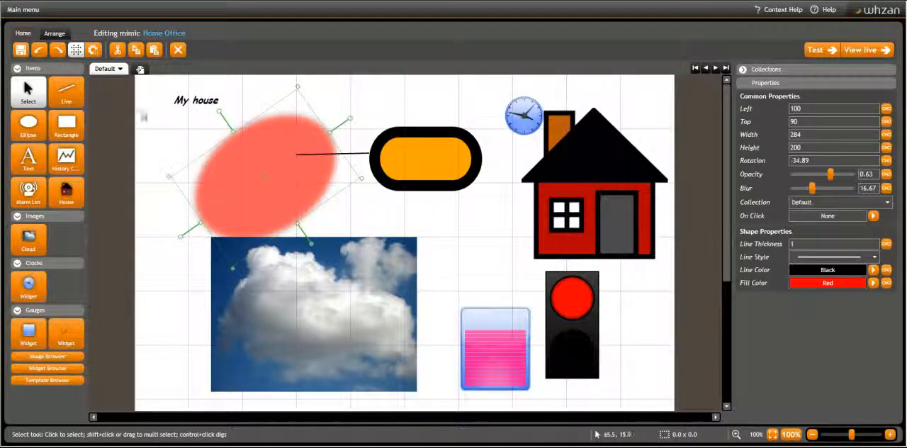
click(117, 51)
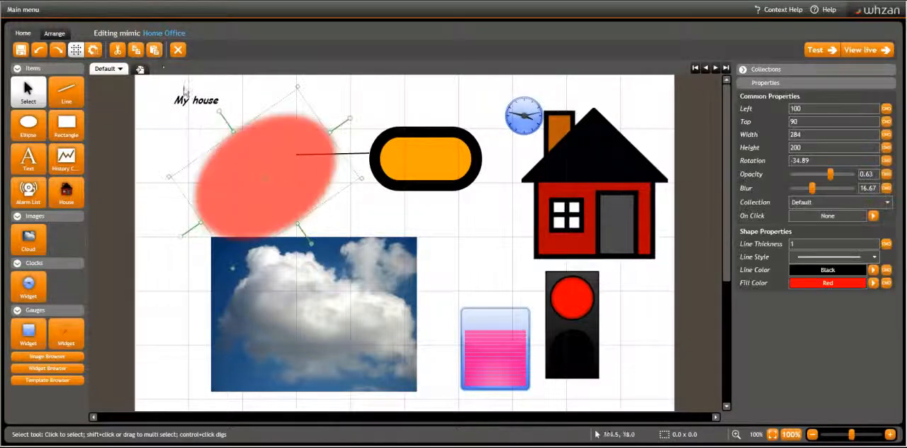
click(156, 53)
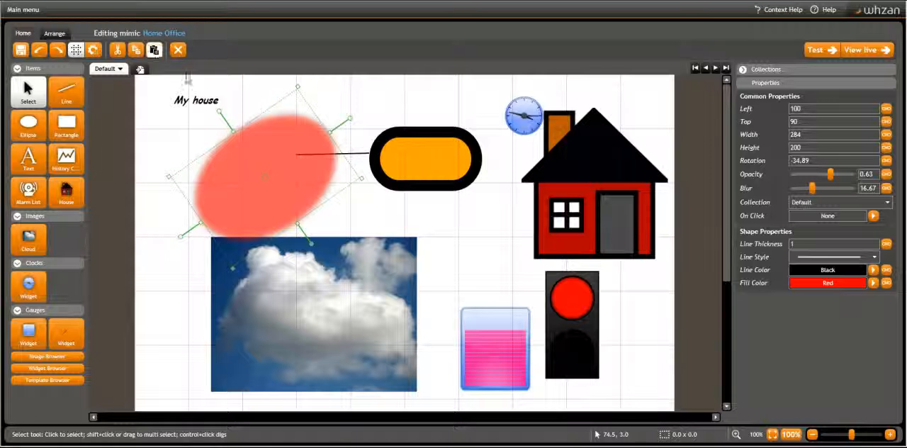
drag(262, 178, 449, 253)
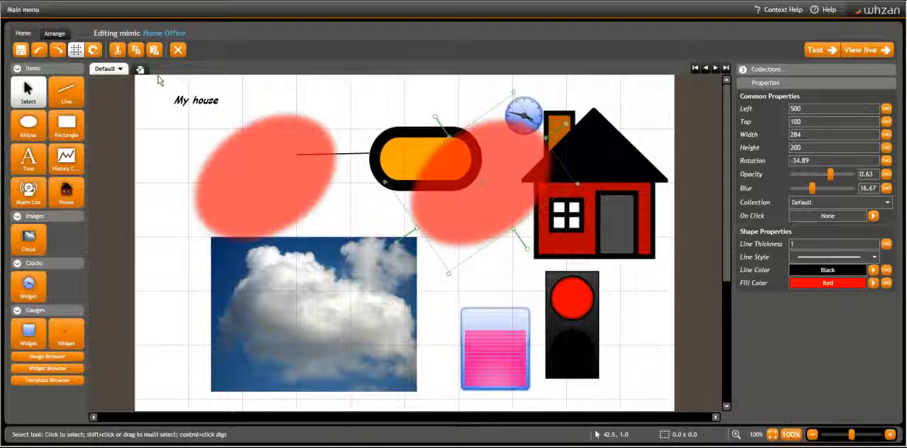
click(177, 50)
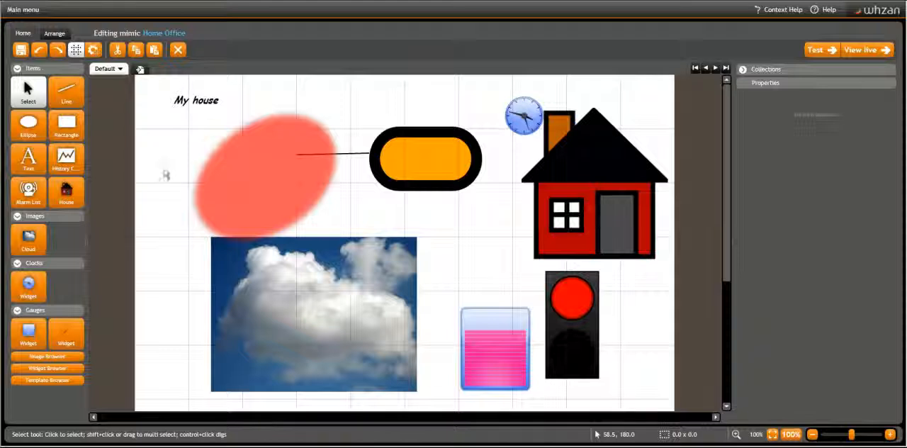
Select the red ellipse, line and cloud image together and align them by their left edges, centers and finally right edges
click(57, 34)
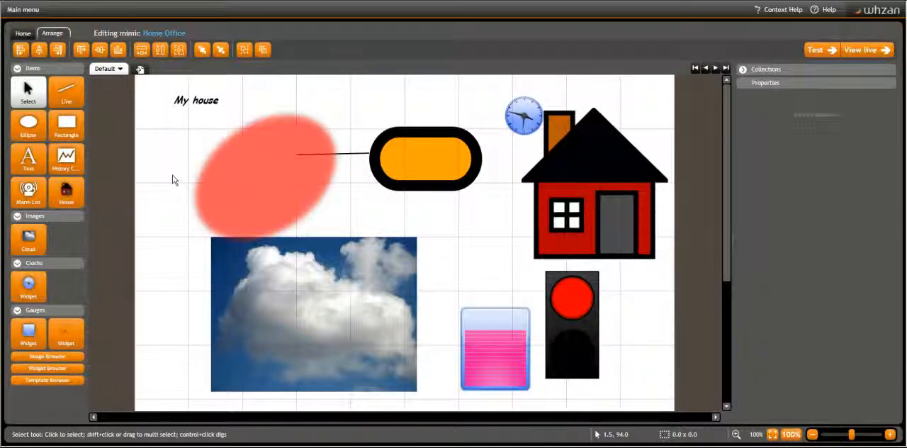
drag(212, 122, 305, 303)
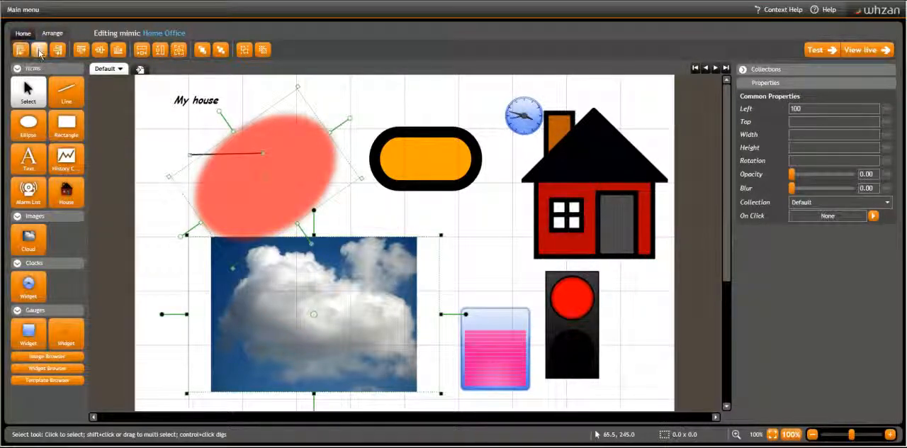
click(39, 50)
click(59, 51)
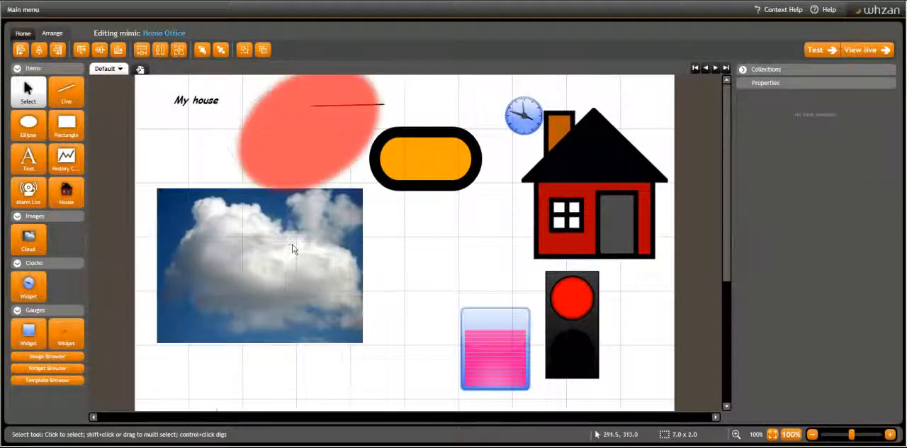
Align the gauge widget with the cloud image by their tops, middles and finally bottoms
click(309, 263)
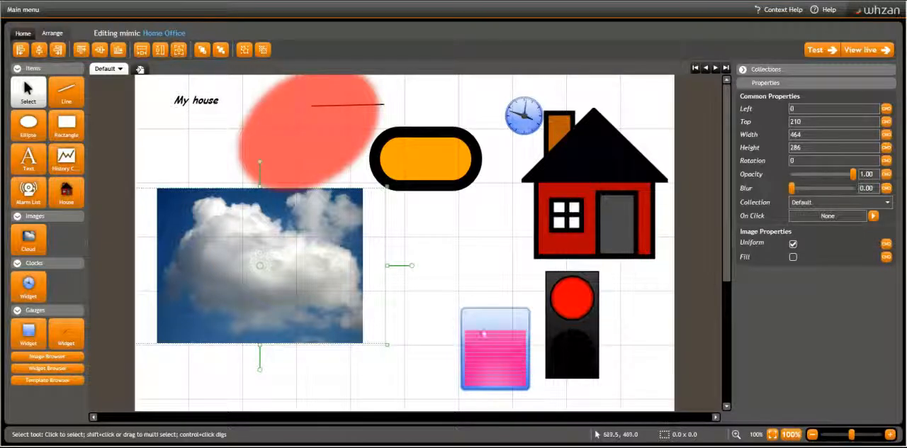
shift+click(494, 335)
click(81, 49)
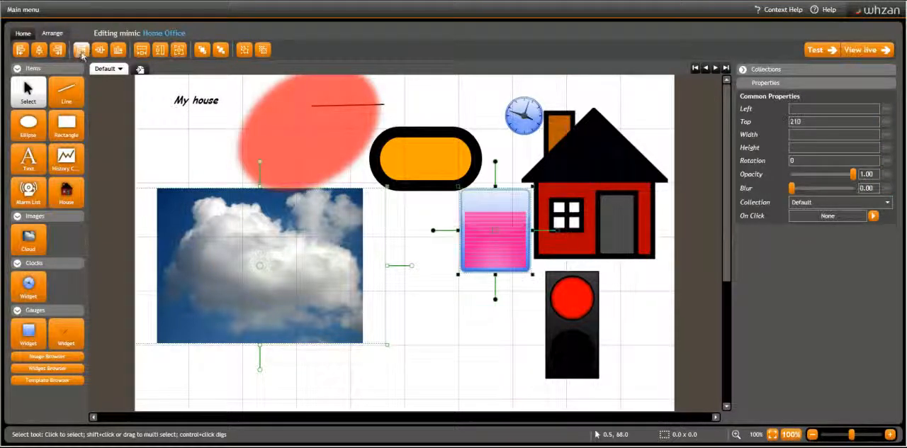
click(99, 49)
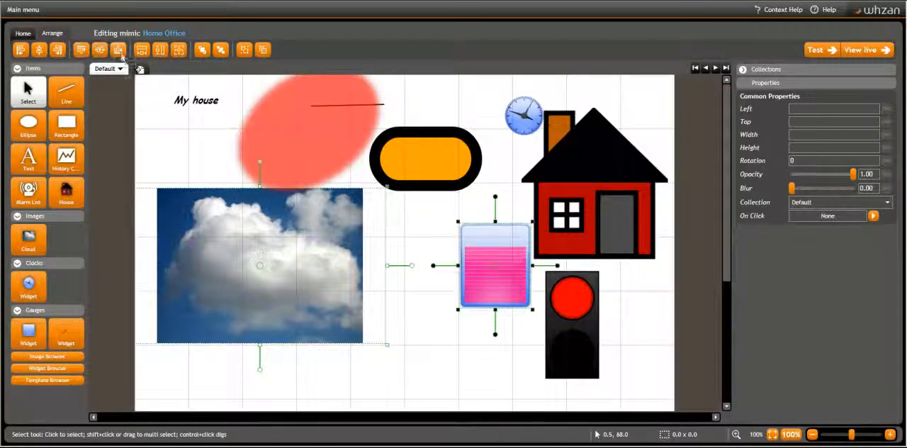
click(117, 50)
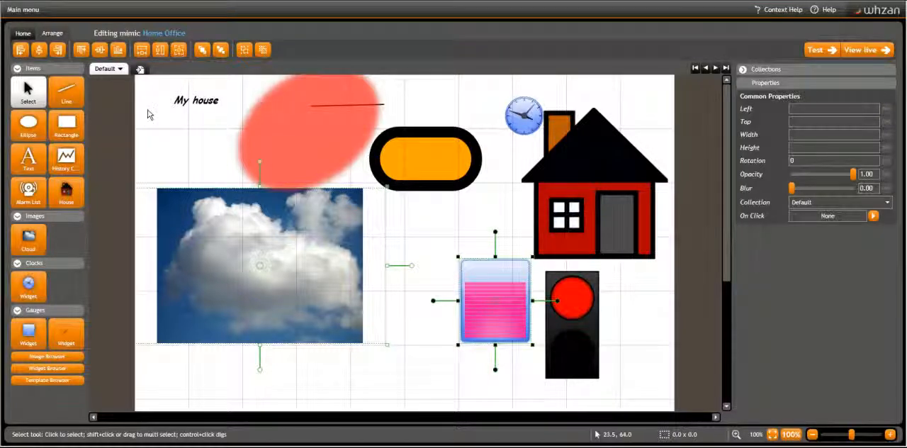
Match the gauge widget's width and height to the cloud image at 464 by 286 and shift both items left and slightly up
click(141, 50)
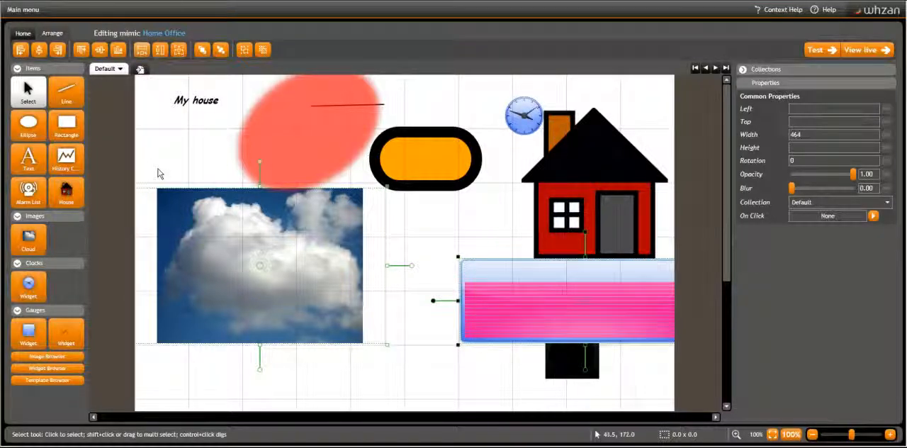
click(160, 50)
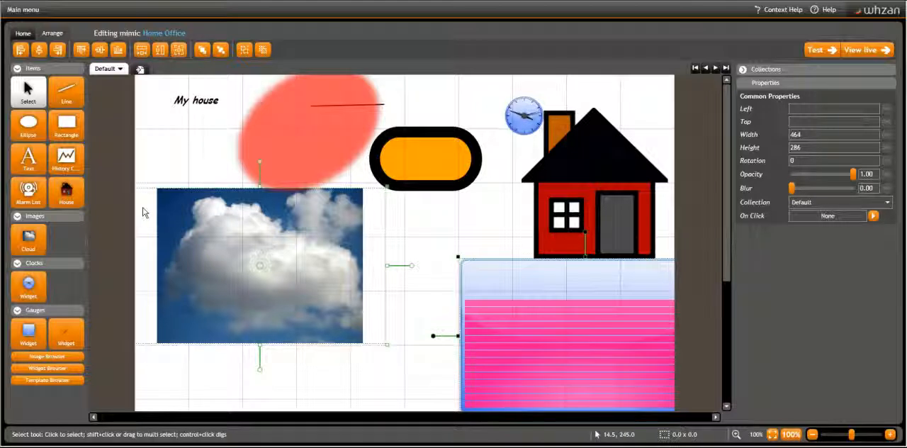
drag(511, 302, 458, 296)
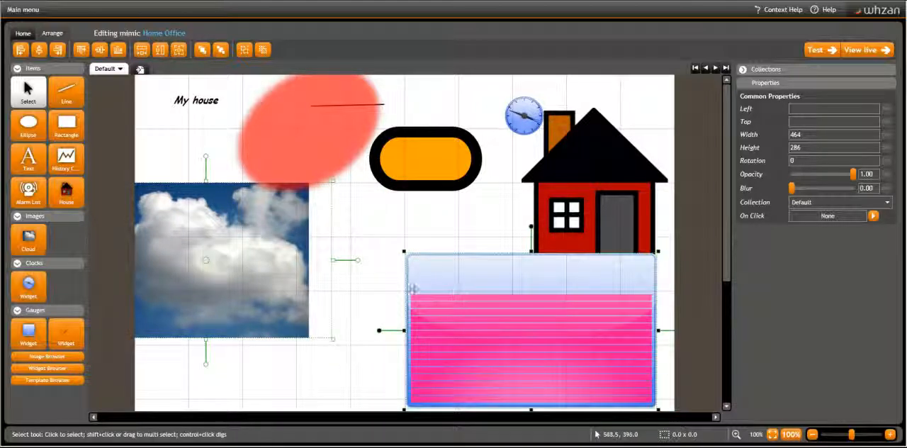
Move the red ellipse over the cloud image to Left 100, Top 300, send it to back and bring it to front
click(299, 130)
drag(310, 133, 281, 263)
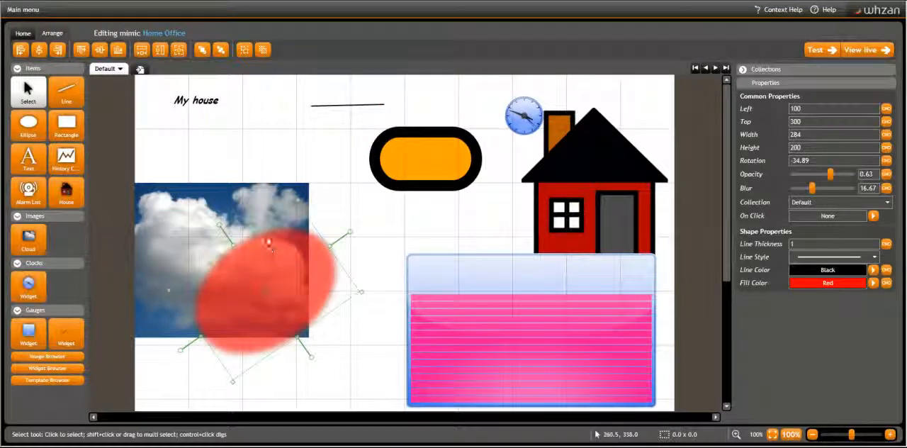
click(220, 50)
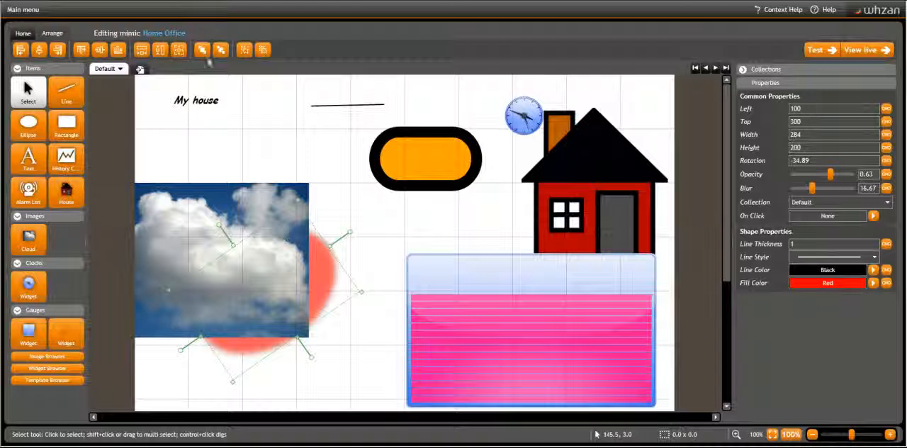
click(202, 50)
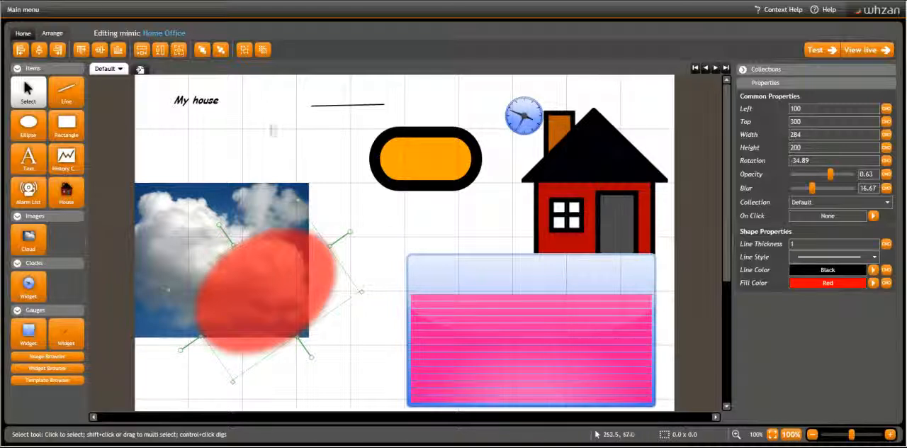
Group the cloud image with the red ellipse, move the group to Left 0, Top 200, and ungroup it
drag(189, 152, 340, 393)
click(245, 49)
drag(212, 265, 307, 284)
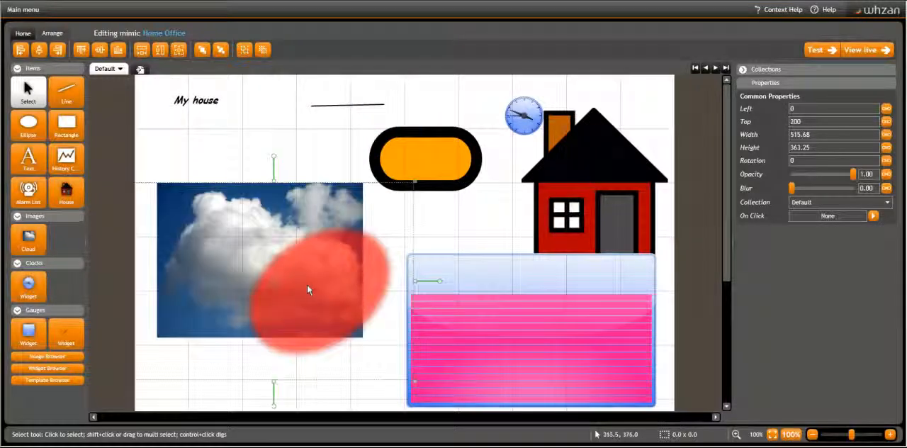
click(263, 50)
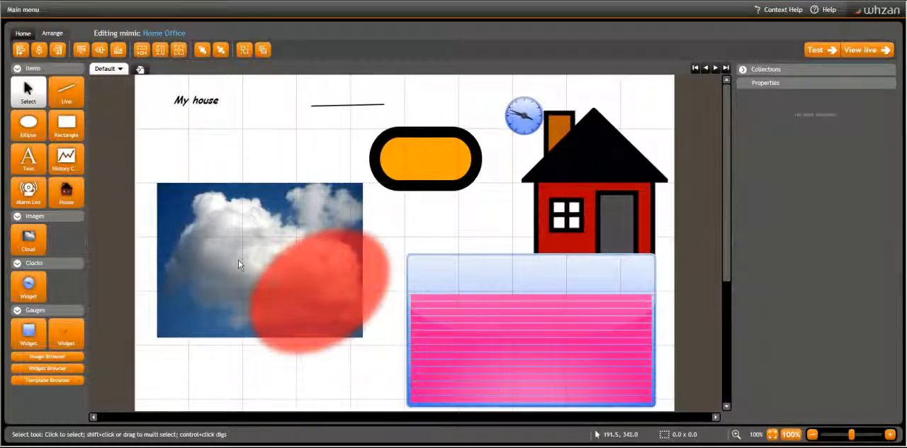
click(296, 286)
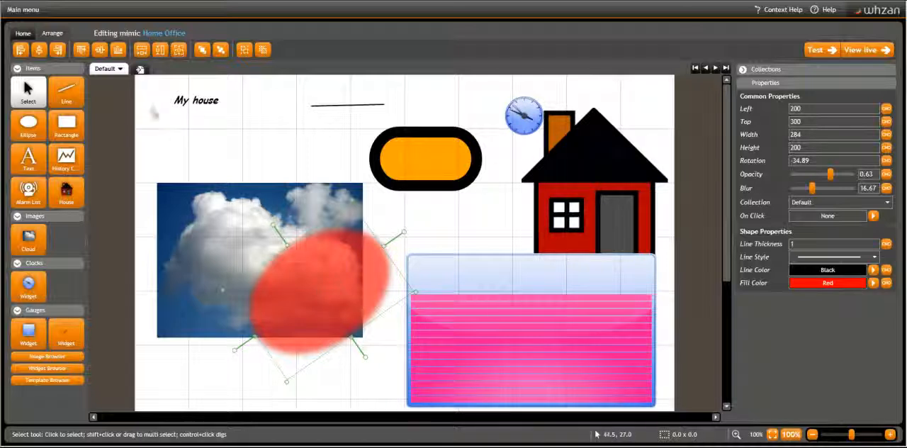
Add a blank screen to the mimic and duplicate the Default screen
click(139, 70)
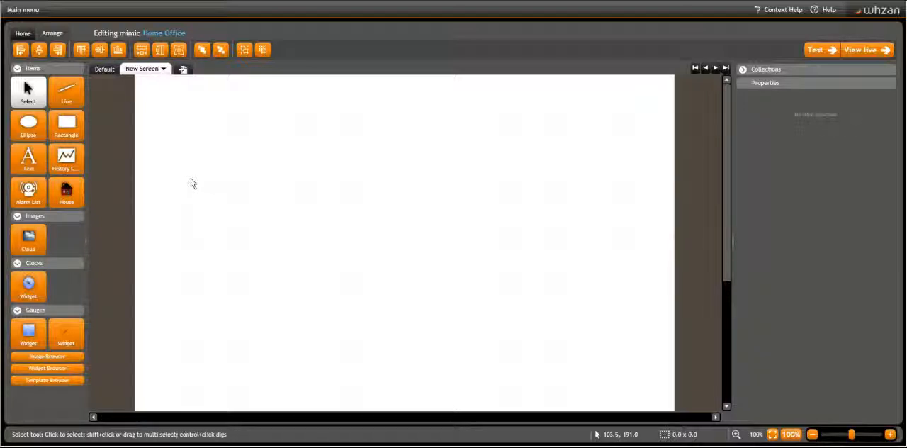
click(104, 70)
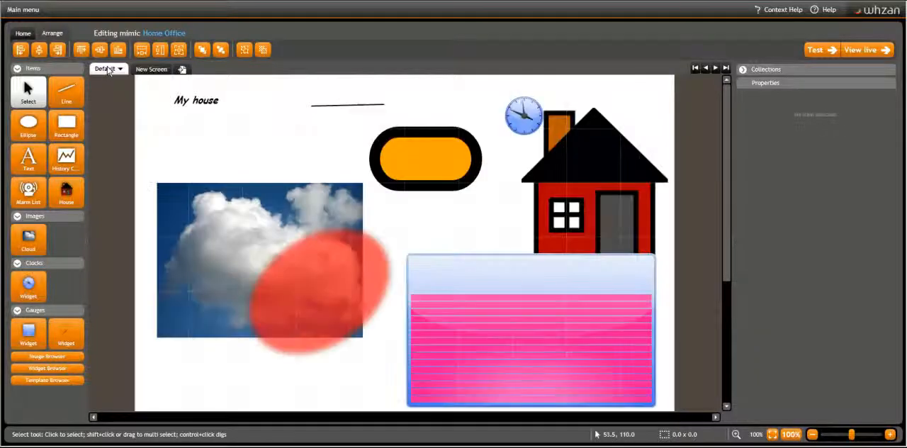
click(108, 70)
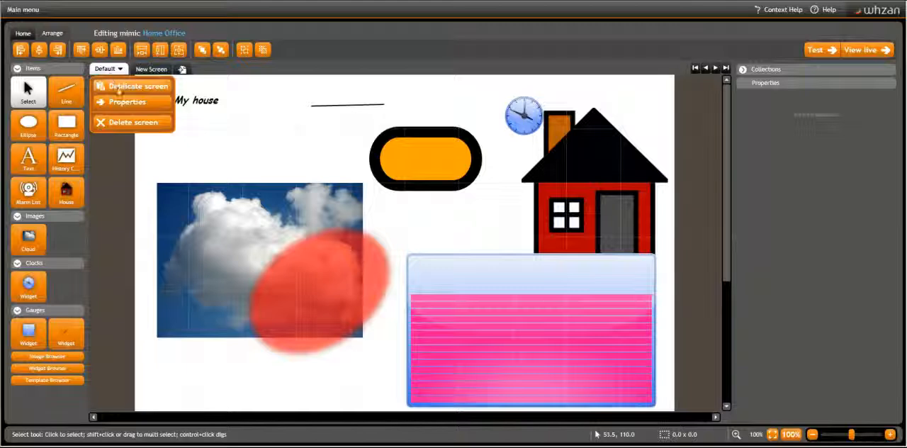
click(118, 87)
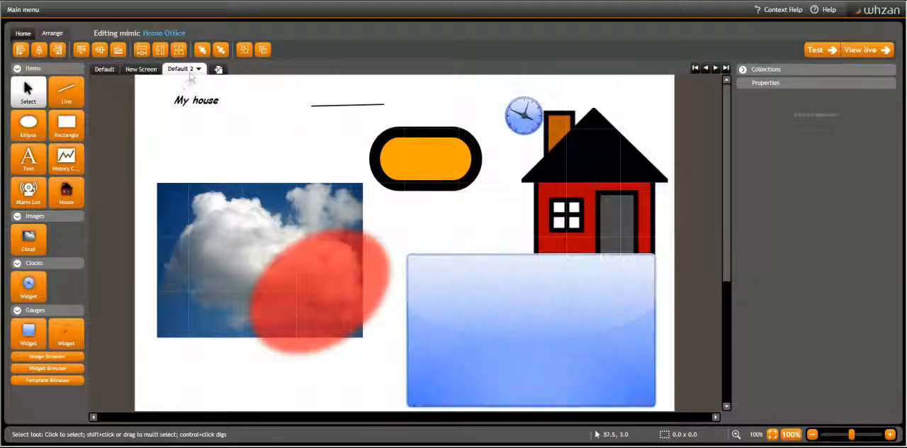
Rename the duplicated screen Default 2 as My Screen and set its background to the standard pink brush
click(193, 70)
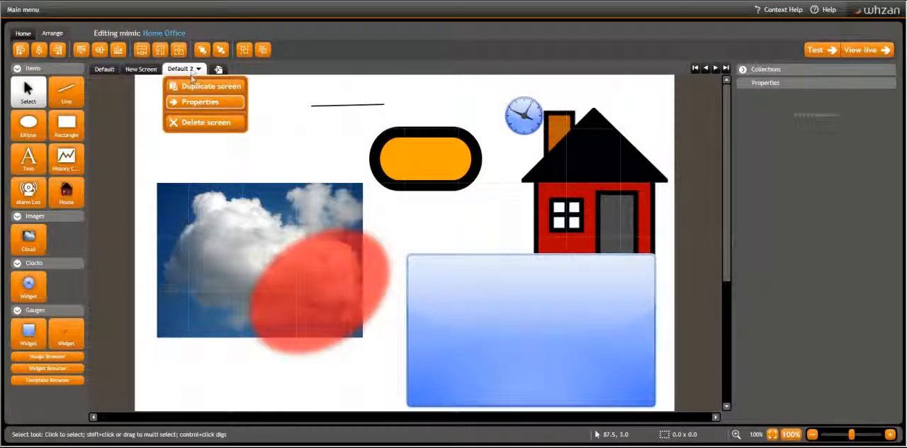
click(194, 102)
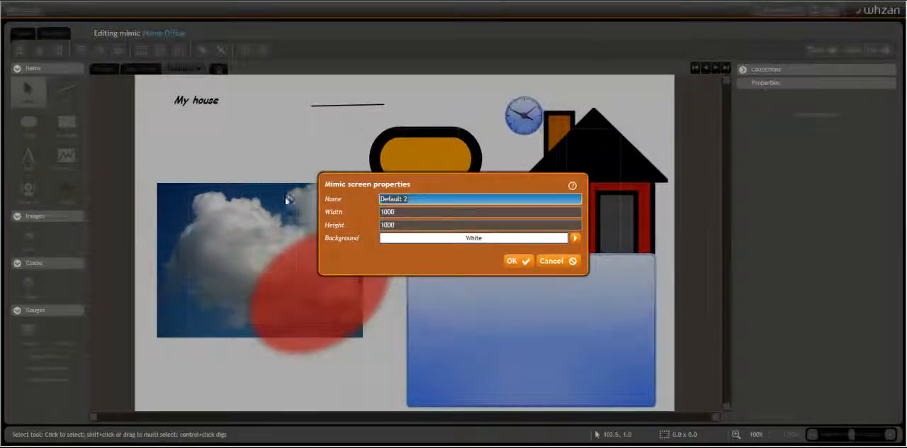
text(My Screen)
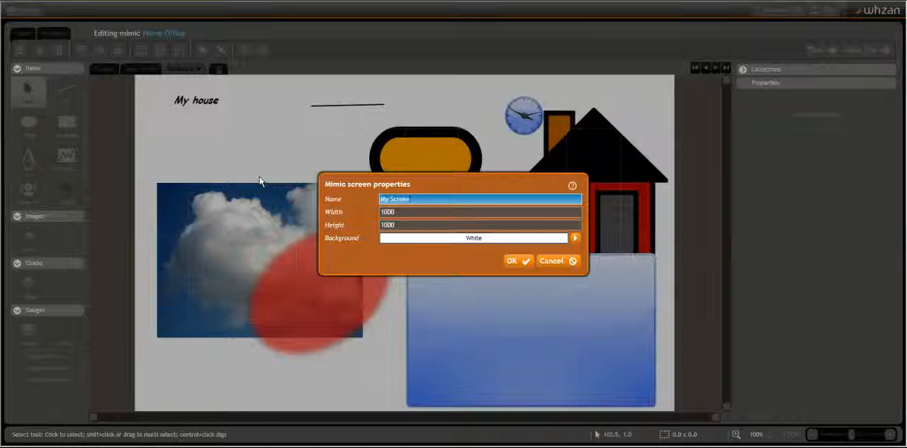
click(575, 239)
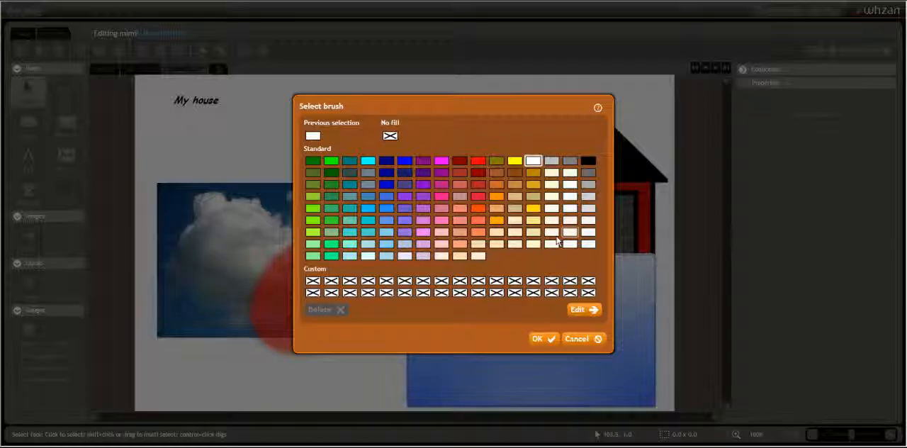
click(442, 220)
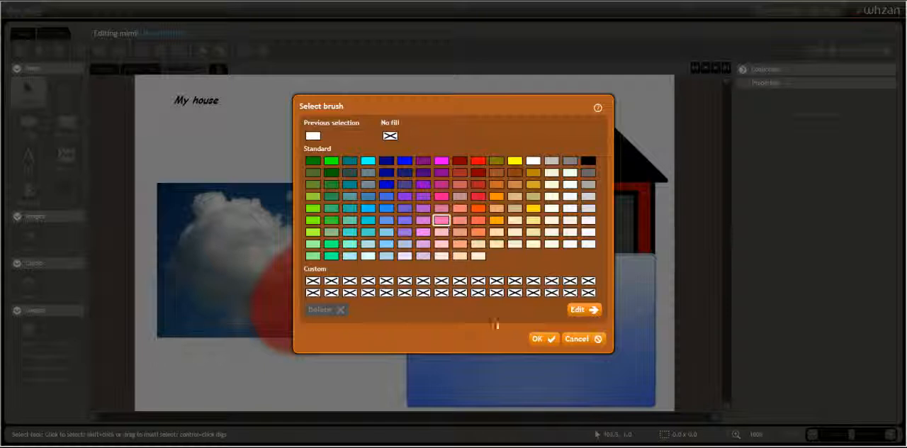
click(542, 343)
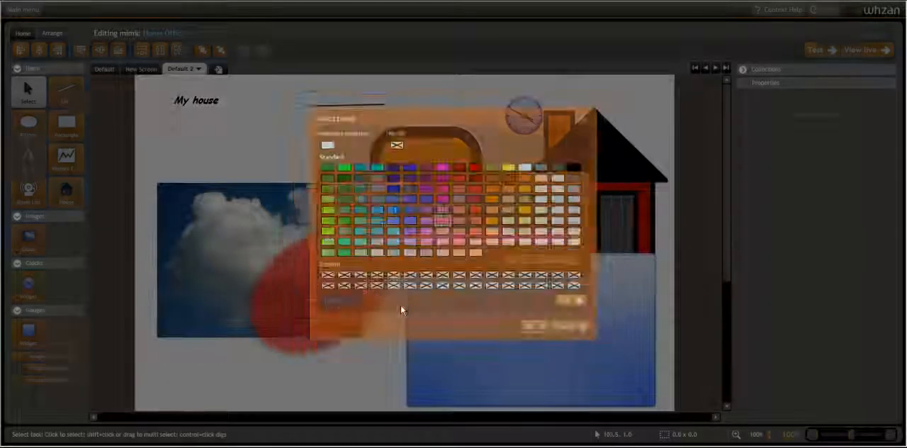
click(511, 261)
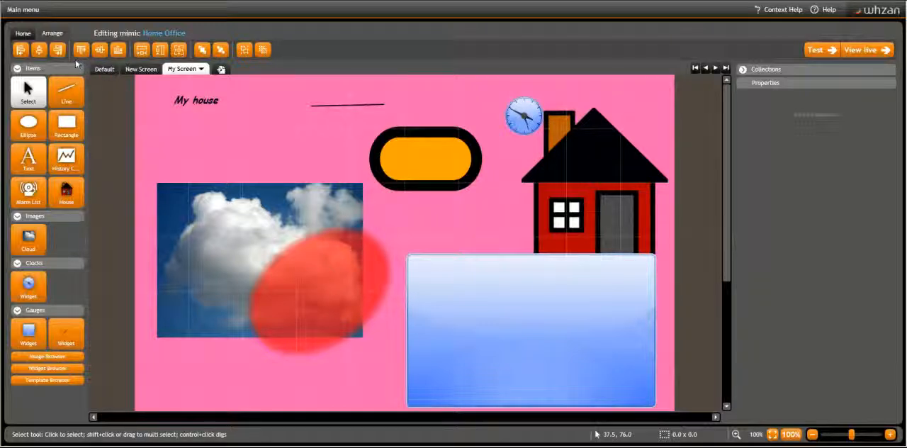
Delete the blank screen named New Screen from the mimic
click(140, 70)
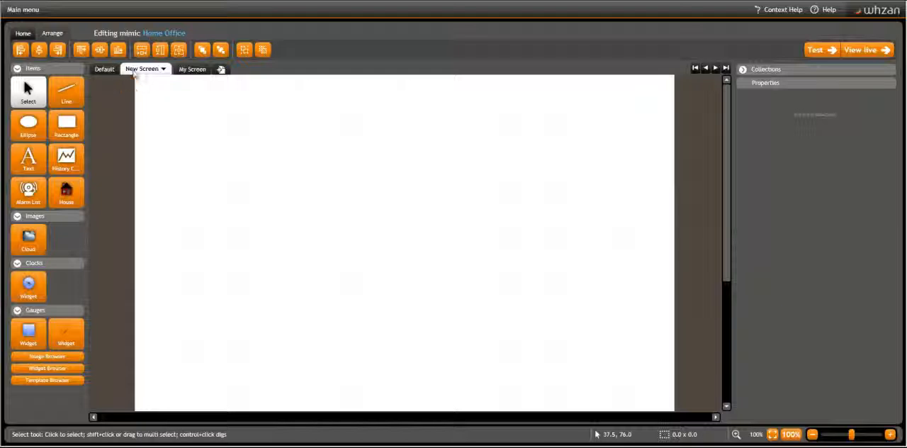
click(135, 73)
click(150, 123)
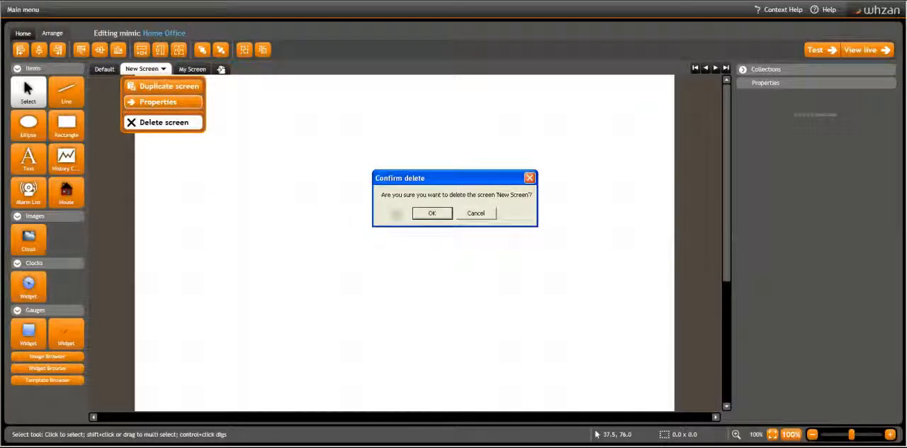
click(432, 213)
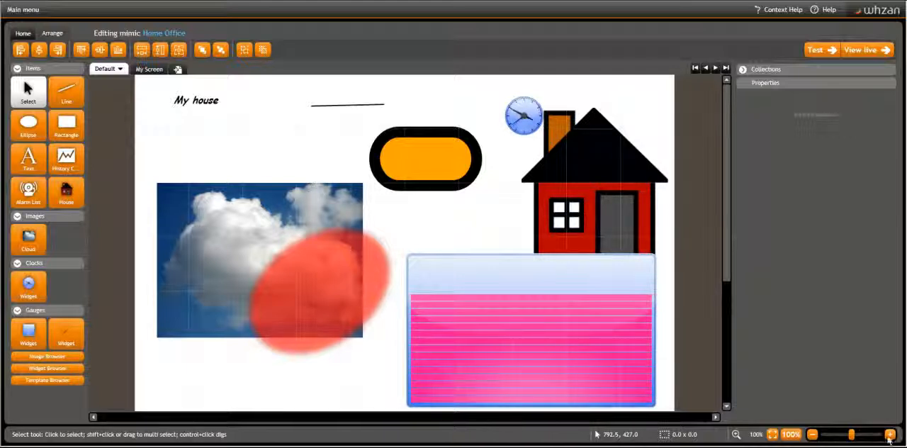
drag(856, 436, 866, 436)
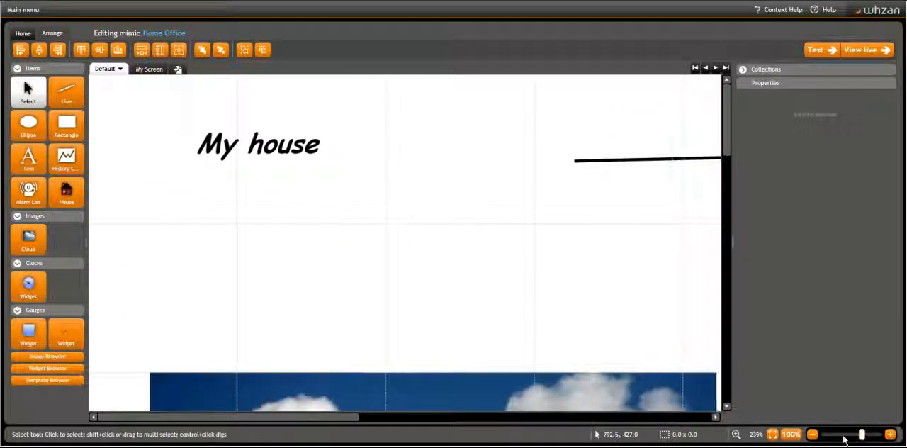
drag(832, 438, 676, 443)
click(790, 433)
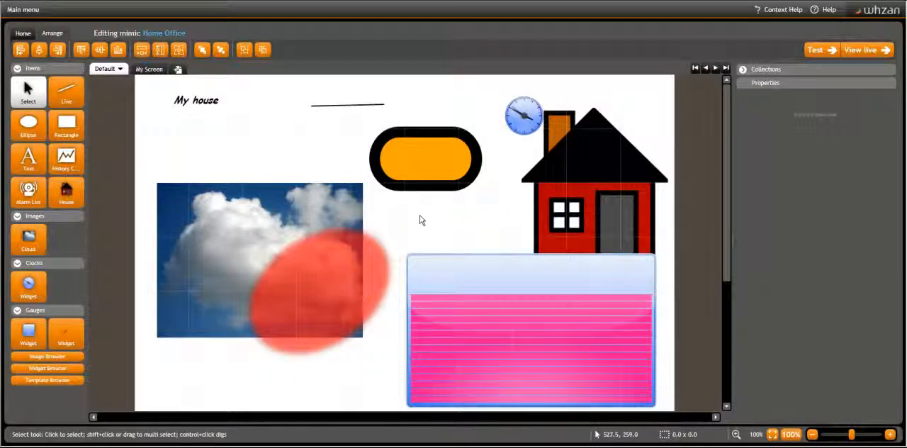
scroll(418, 221, down, 1)
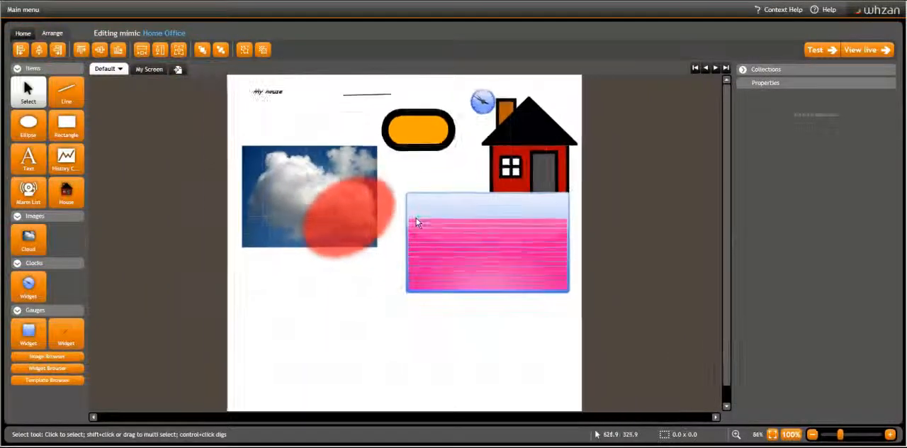
scroll(416, 221, up, 1)
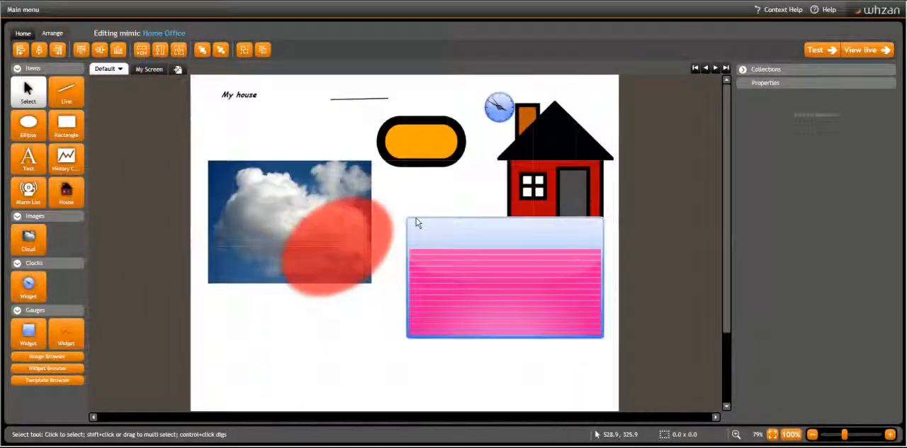
Preview the Home Office mimic's Default screen in test mode and in the live view
click(816, 51)
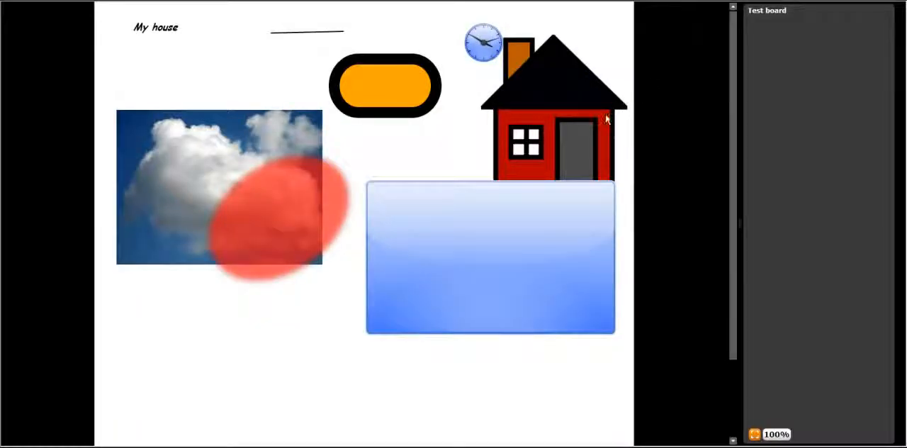
key(alt+Tab)
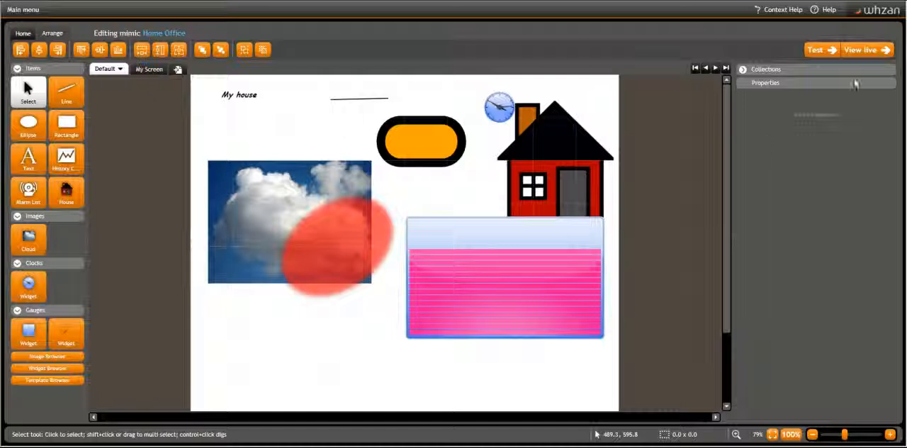
key(alt+Tab)
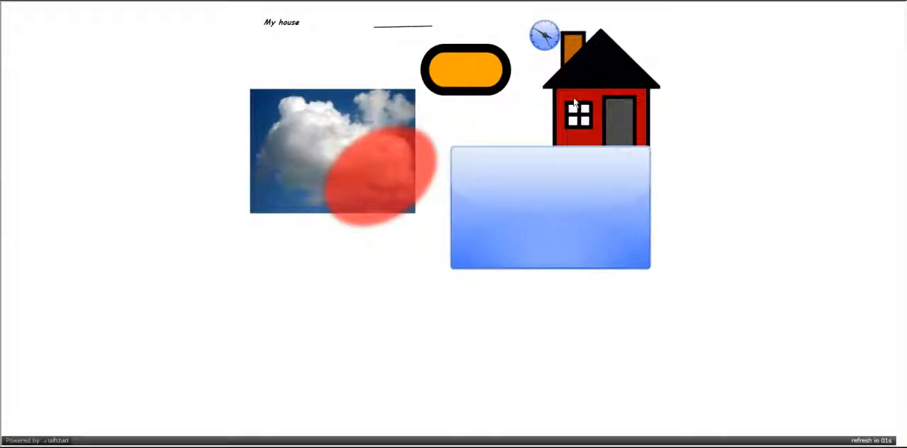